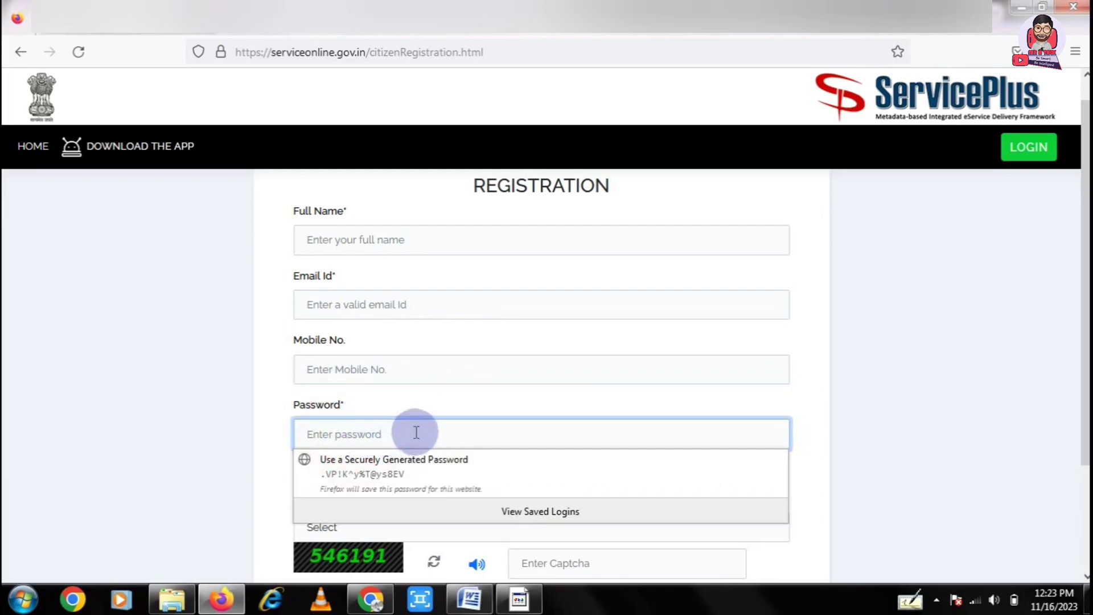
- Review the citizen registration form's password rules, state options, captcha field and submission
{"action": "left_click", "coordinate": [792, 454]}
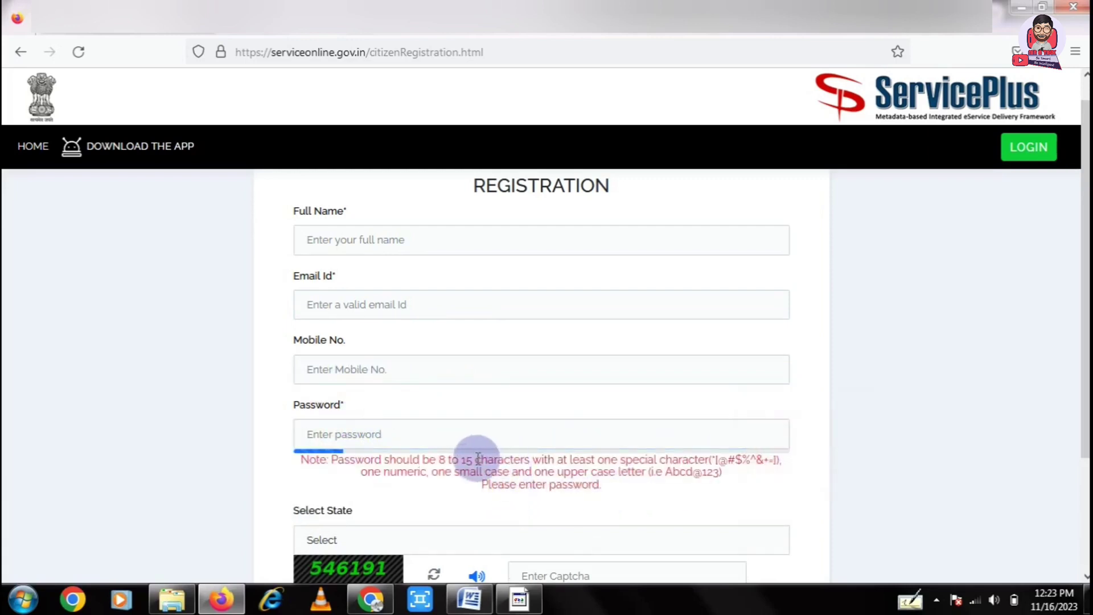
{"action": "left_click", "coordinate": [354, 530]}
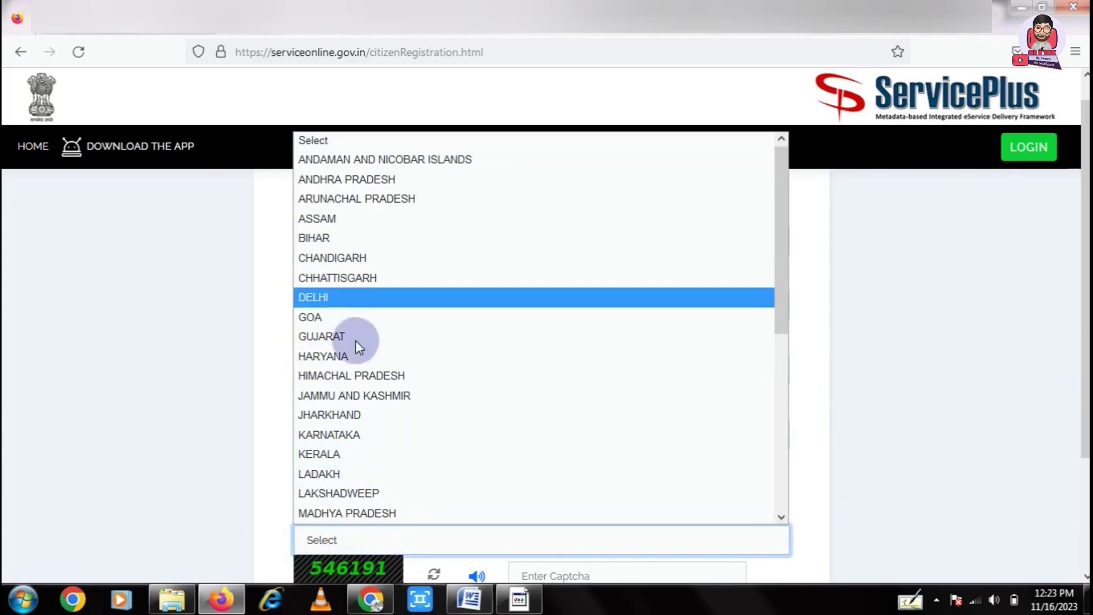
{"action": "left_click", "coordinate": [807, 345]}
{"action": "scroll", "coordinate": [763, 356], "scroll_direction": "down", "scroll_amount": 2}
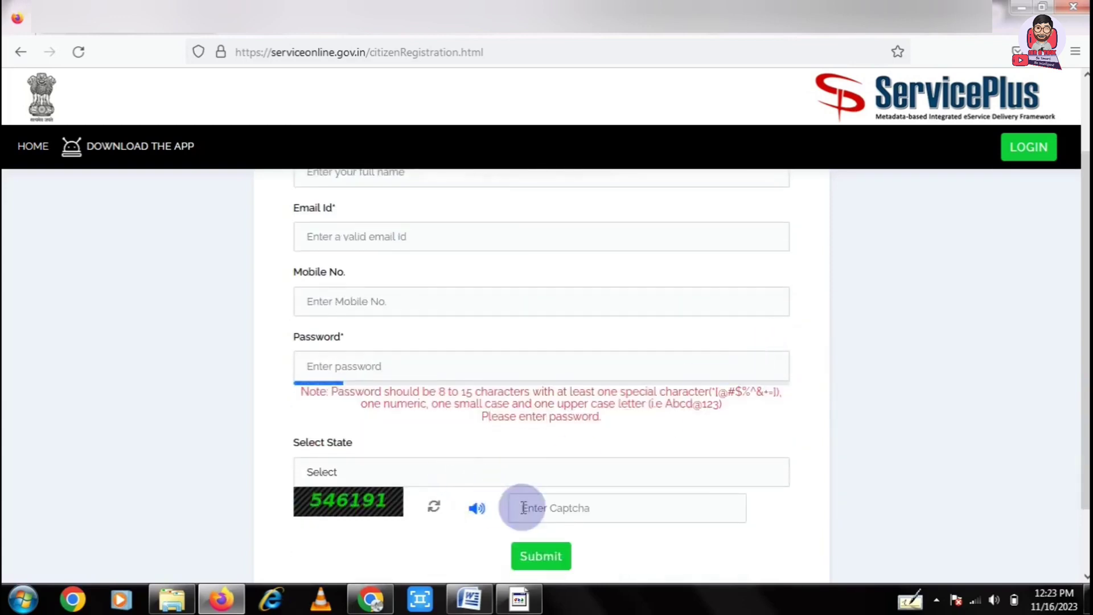
{"action": "left_click", "coordinate": [549, 507]}
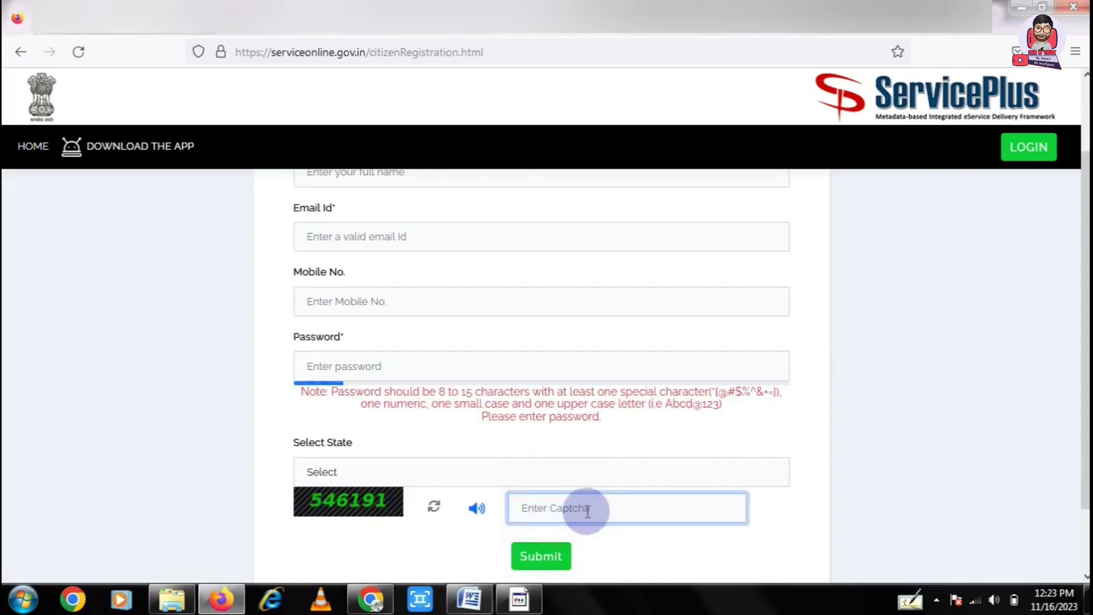
{"action": "left_click", "coordinate": [541, 560]}
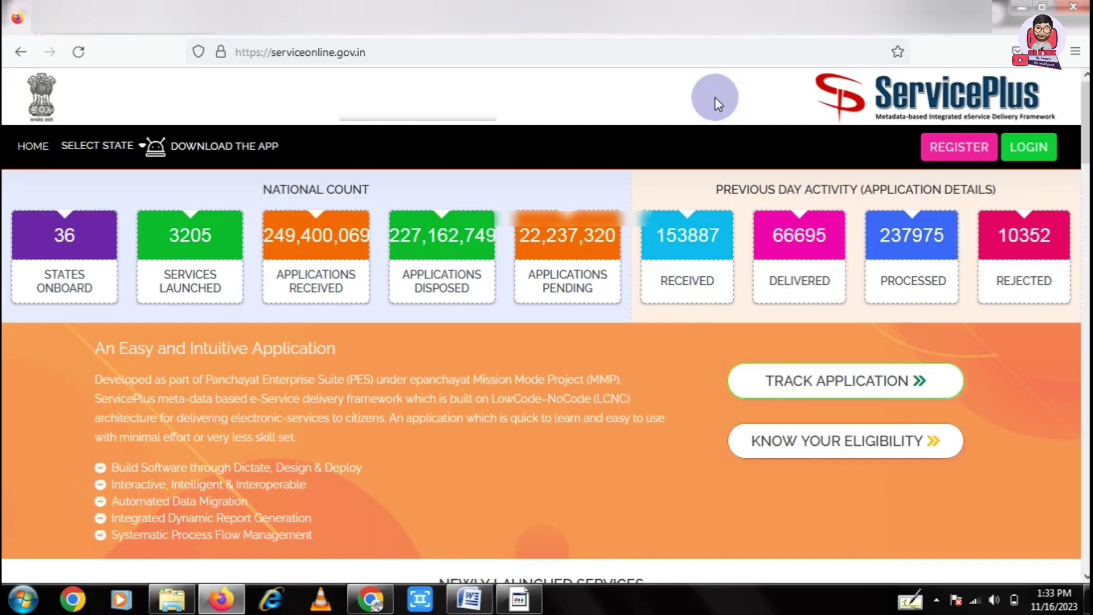
- Open the ServicePlus login page and sign in with the login ID, account password and captcha
{"action": "left_click", "coordinate": [1028, 149]}
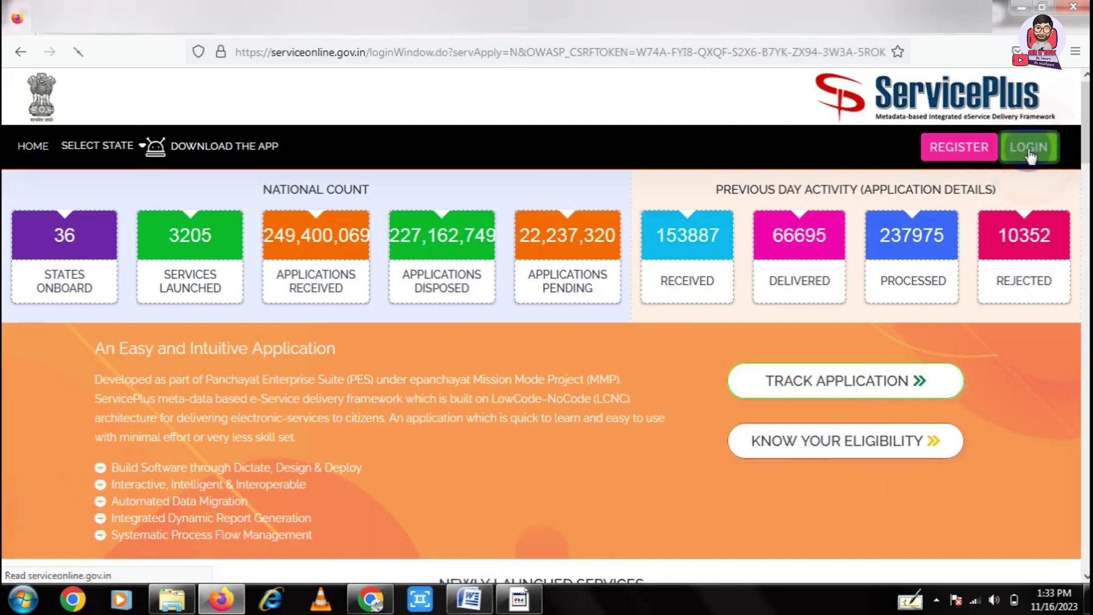
{"action": "left_click", "coordinate": [449, 258]}
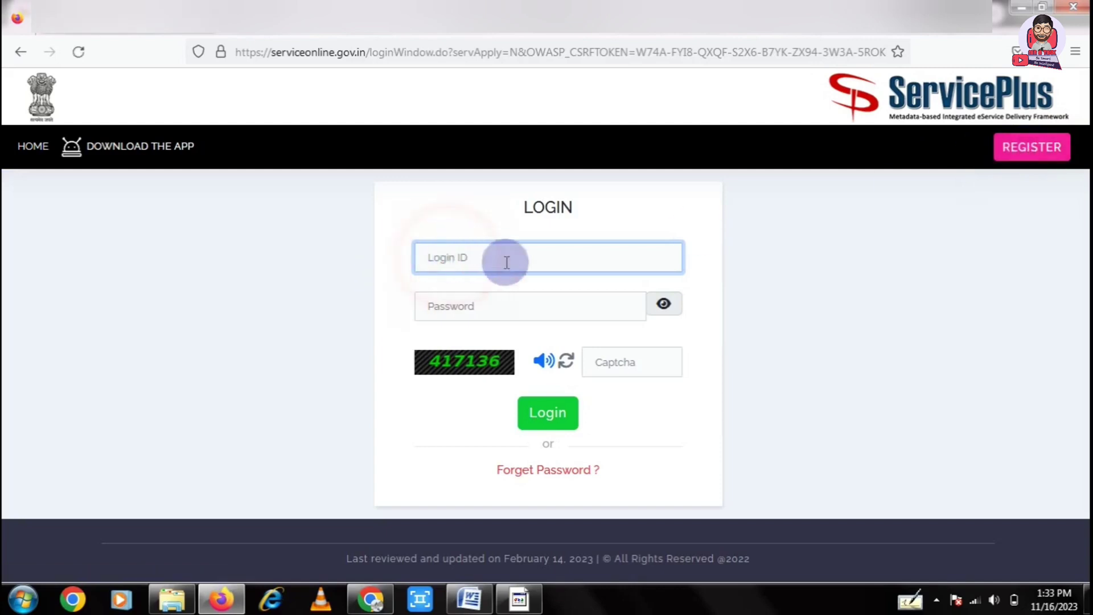
{"action": "left_click", "coordinate": [505, 308]}
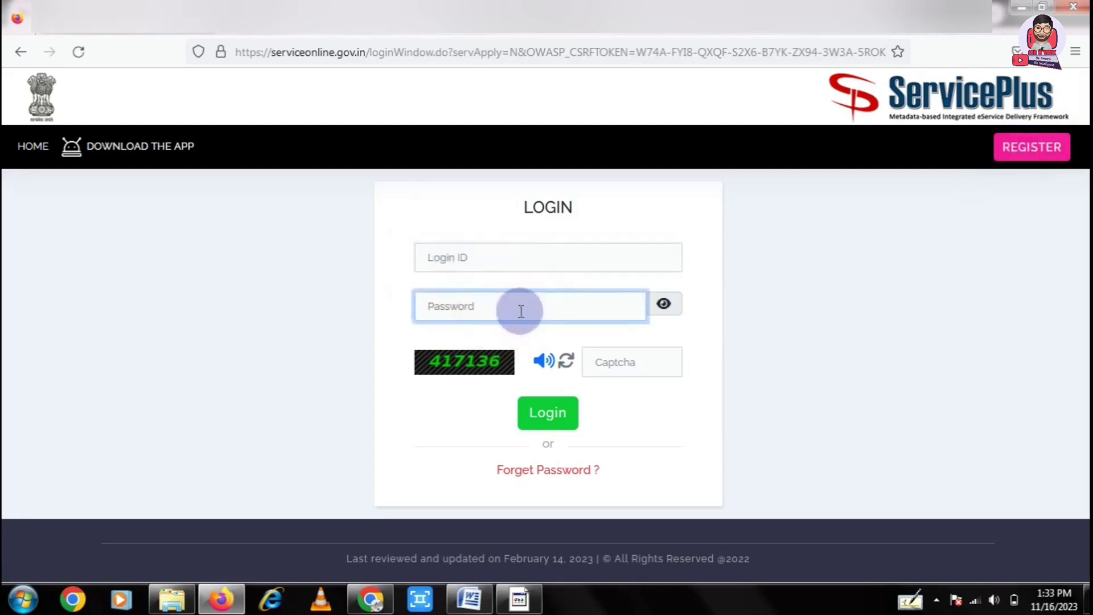
{"action": "left_click", "coordinate": [649, 361]}
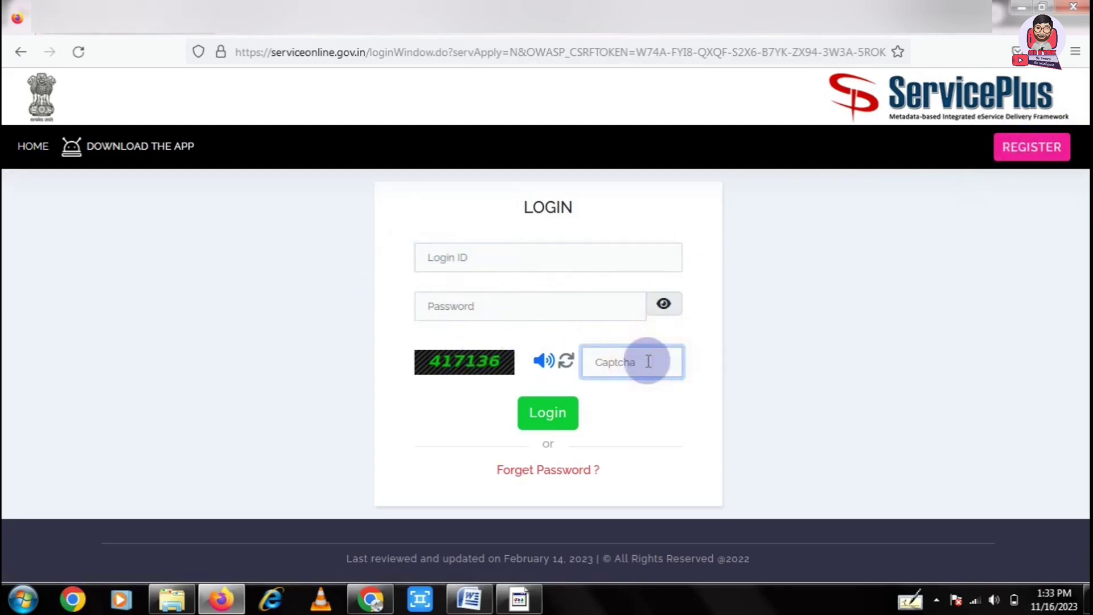
{"action": "left_click", "coordinate": [548, 413]}
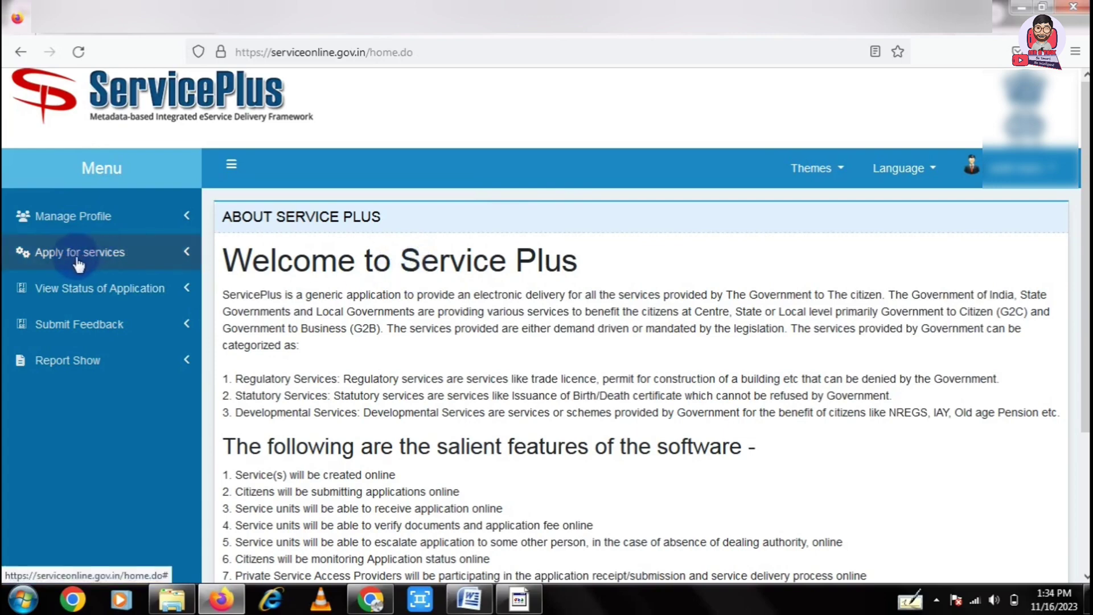
- View all available services and open the Marriage Registration Certificate application from the Jharkhand services
{"action": "left_click", "coordinate": [109, 256]}
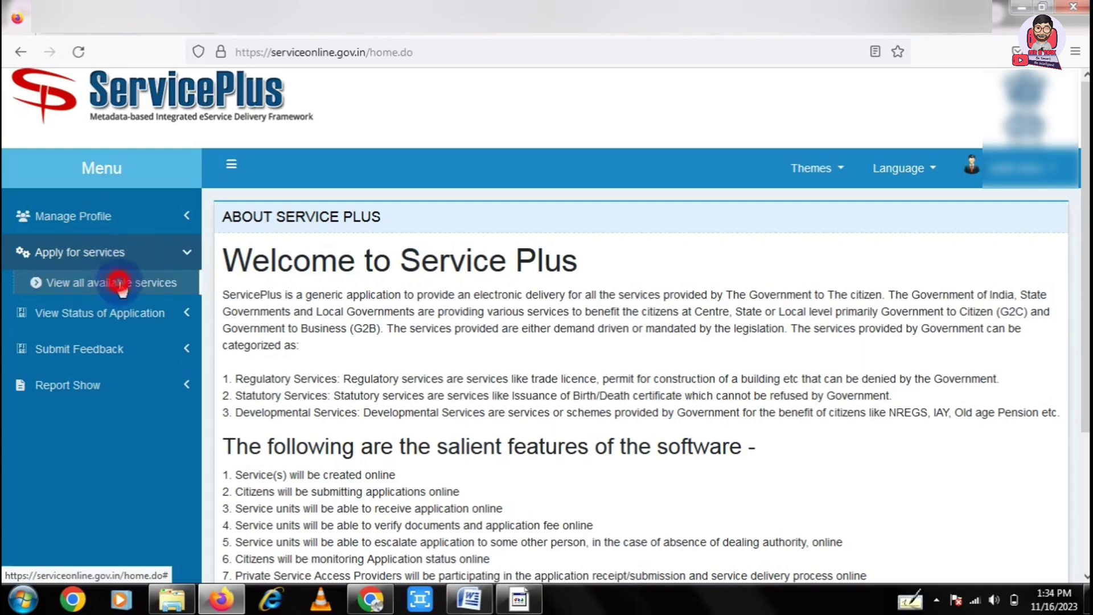
{"action": "left_click", "coordinate": [120, 284]}
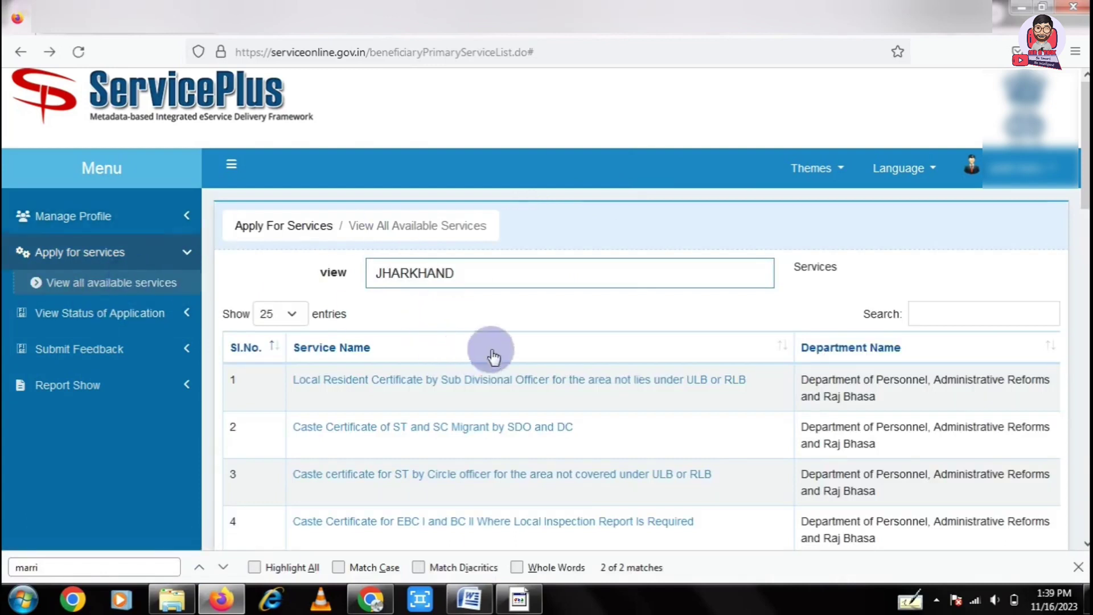
{"action": "scroll", "coordinate": [495, 318], "scroll_direction": "down", "scroll_amount": 3}
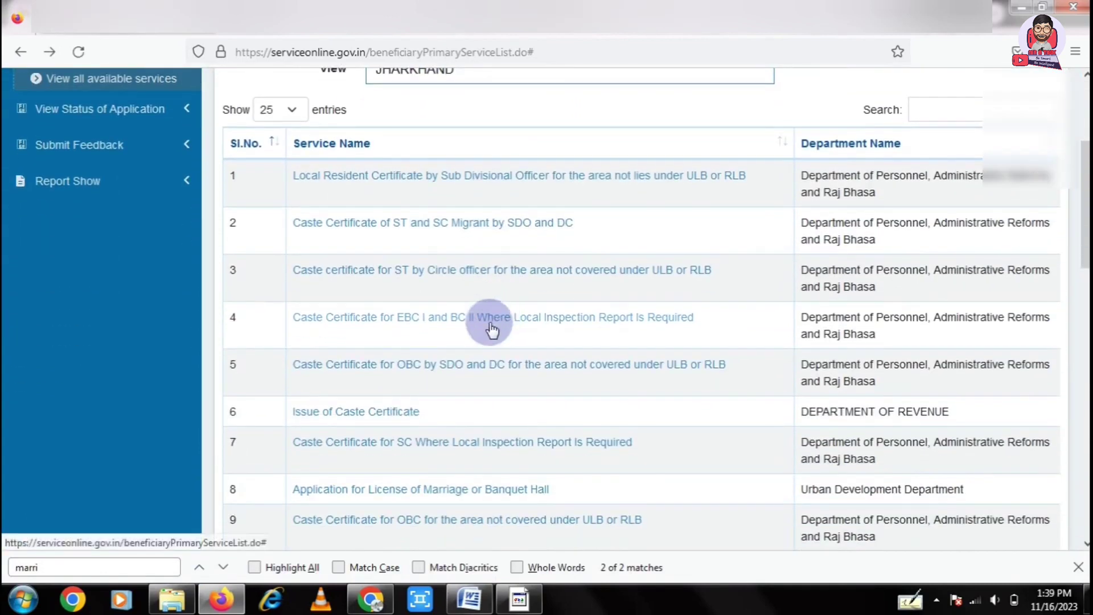
{"action": "scroll", "coordinate": [433, 341], "scroll_direction": "down", "scroll_amount": 1}
{"action": "scroll", "coordinate": [402, 353], "scroll_direction": "down", "scroll_amount": 1}
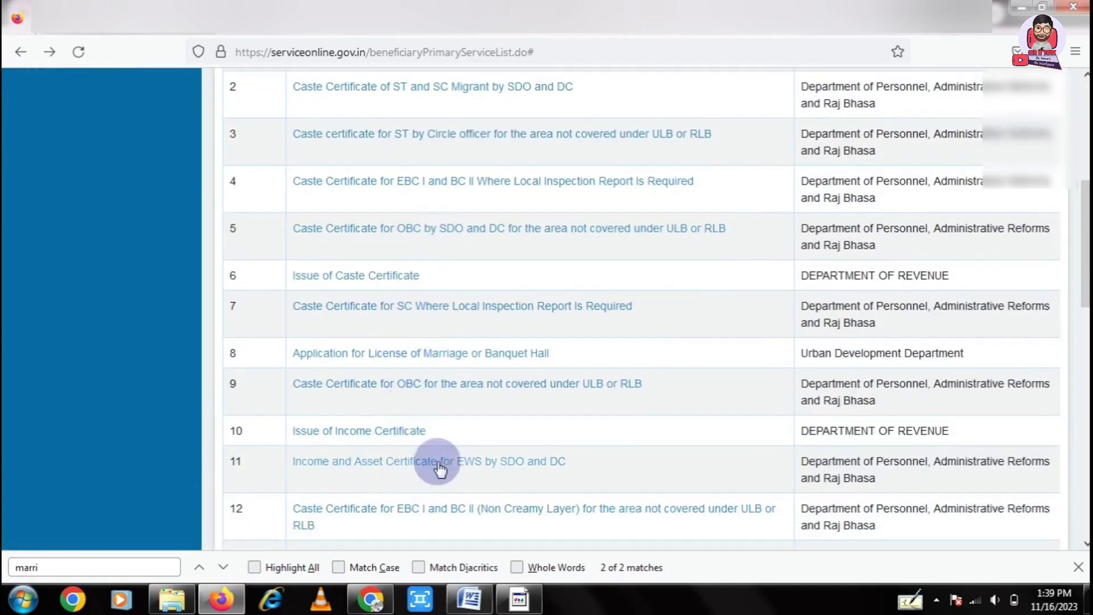
{"action": "scroll", "coordinate": [440, 468], "scroll_direction": "down", "scroll_amount": 5}
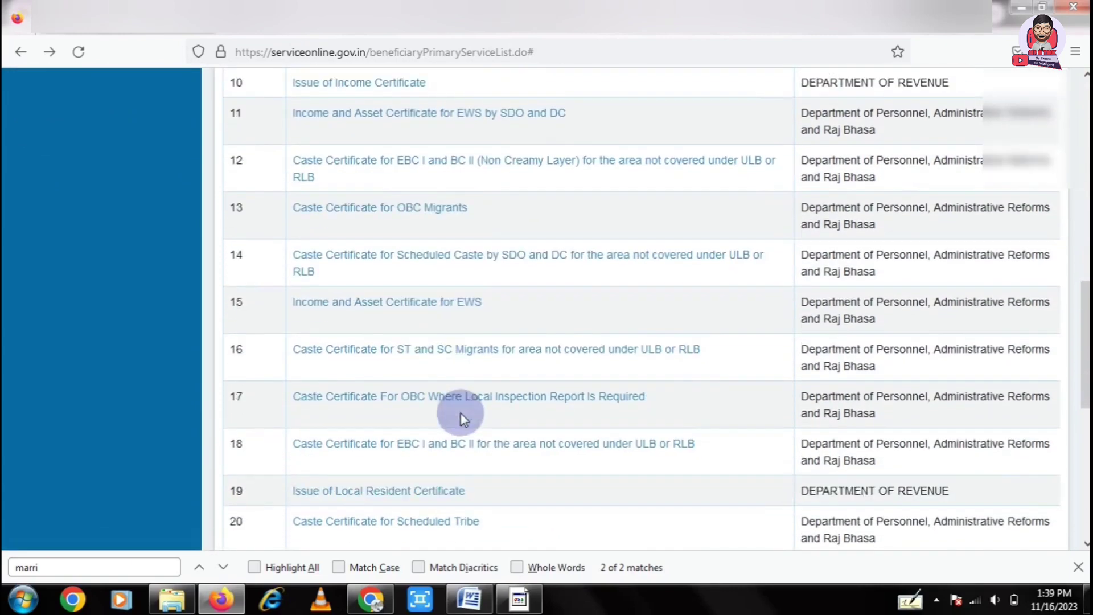
{"action": "scroll", "coordinate": [462, 418], "scroll_direction": "down", "scroll_amount": 6}
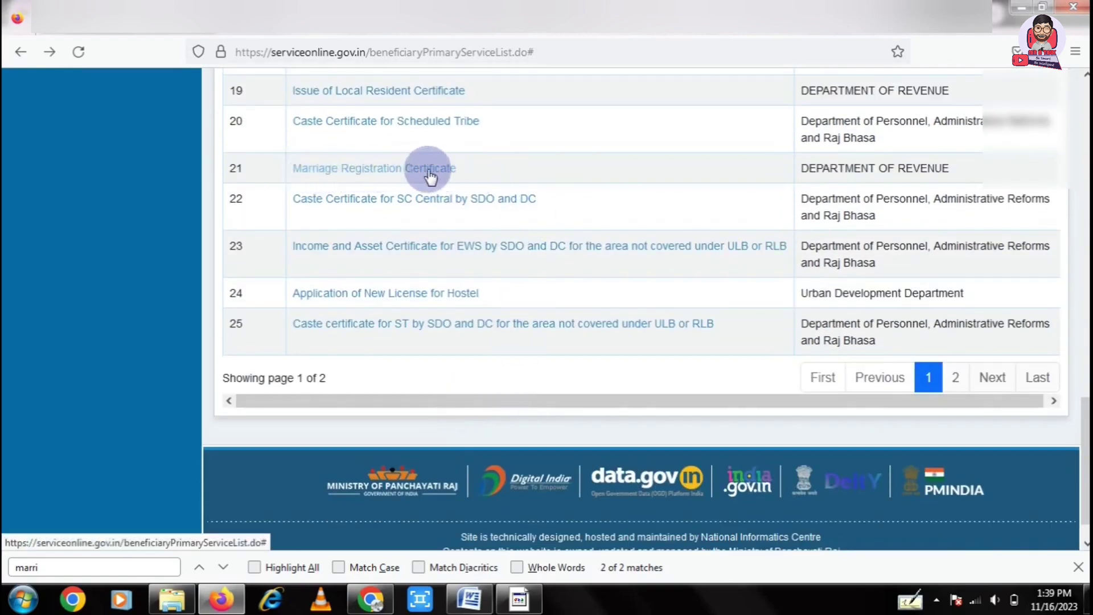
{"action": "left_click", "coordinate": [400, 169]}
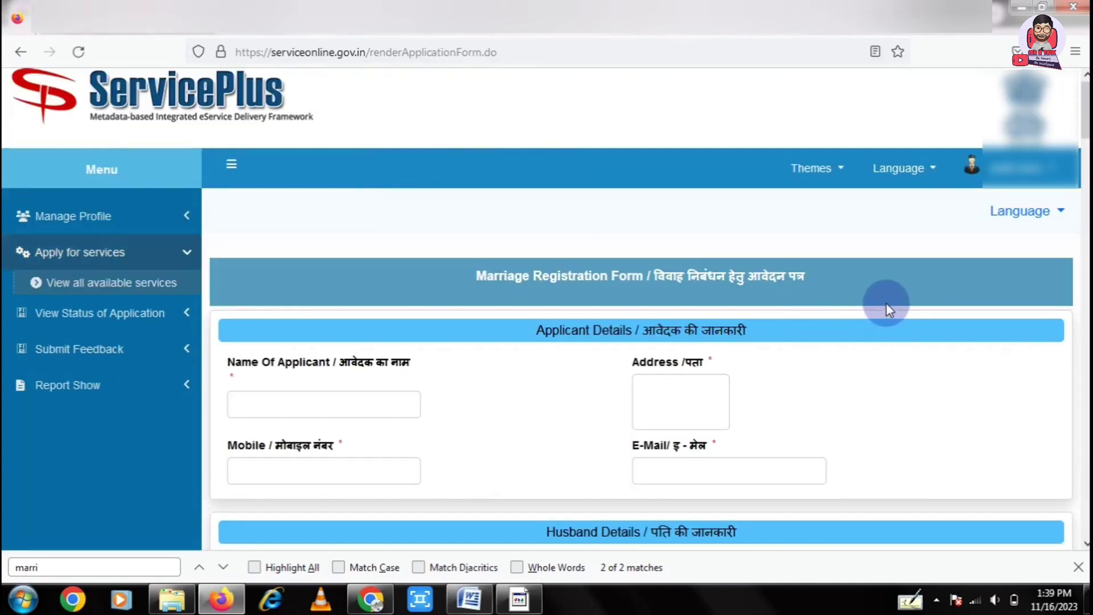
- Examine the applicant name, address, mobile and e-mail fields in the Applicant Details section
{"action": "scroll", "coordinate": [886, 303], "scroll_direction": "down", "scroll_amount": 2}
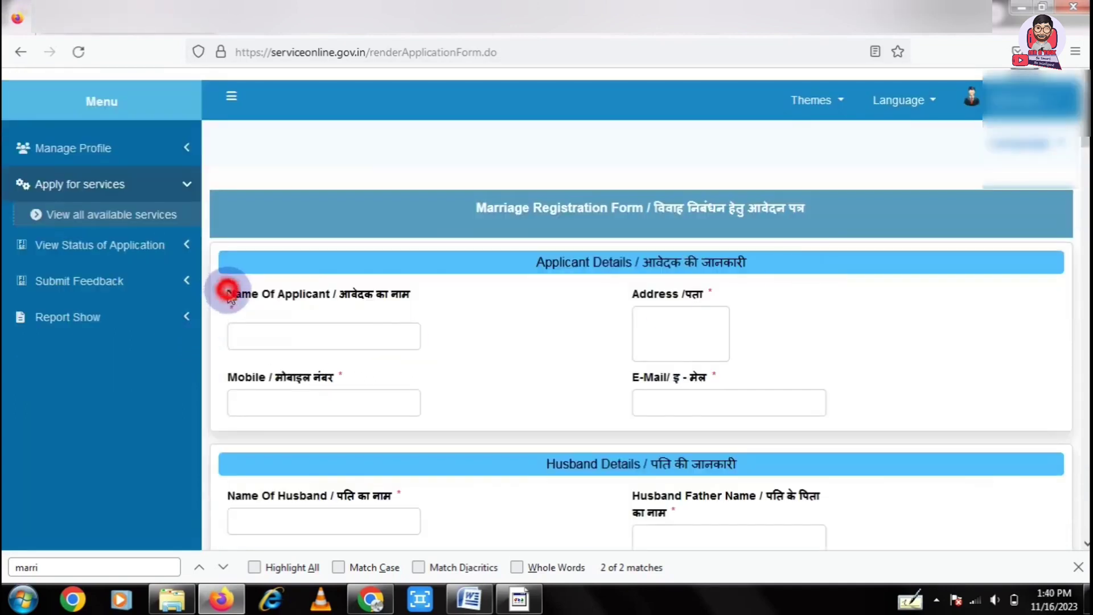
{"action": "left_click_drag", "start_coordinate": [228, 293], "coordinate": [339, 296]}
{"action": "left_click", "coordinate": [323, 340]}
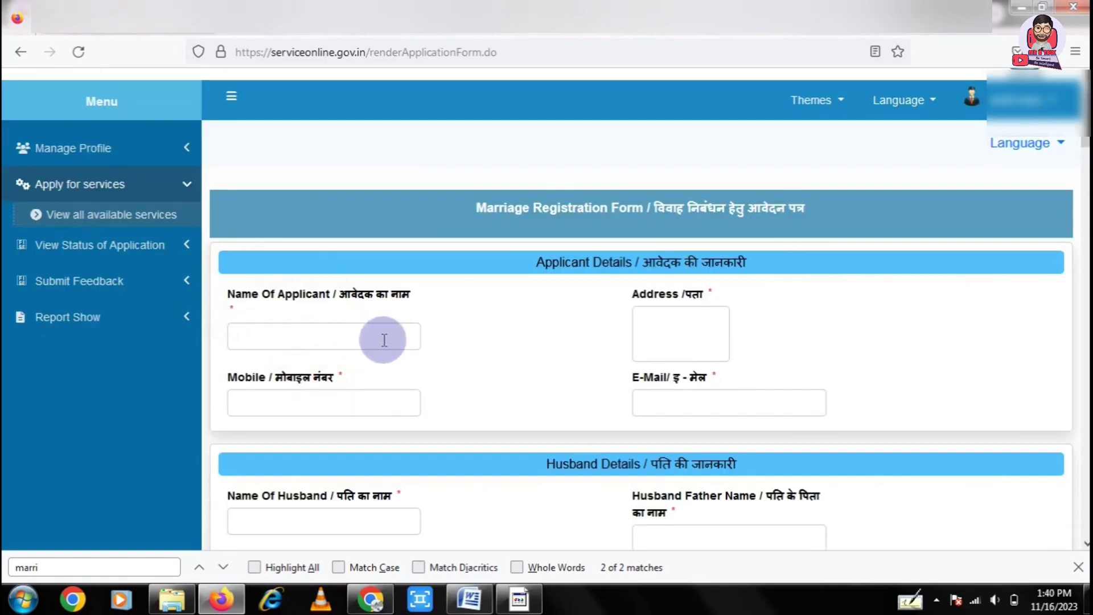
{"action": "left_click", "coordinate": [715, 318]}
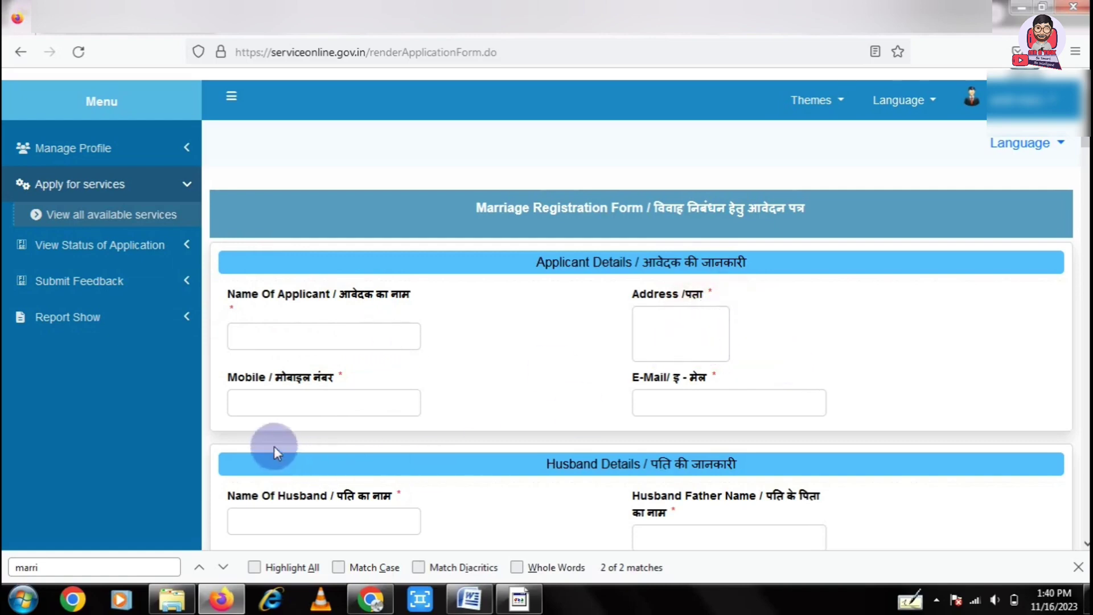
{"action": "left_click", "coordinate": [268, 405]}
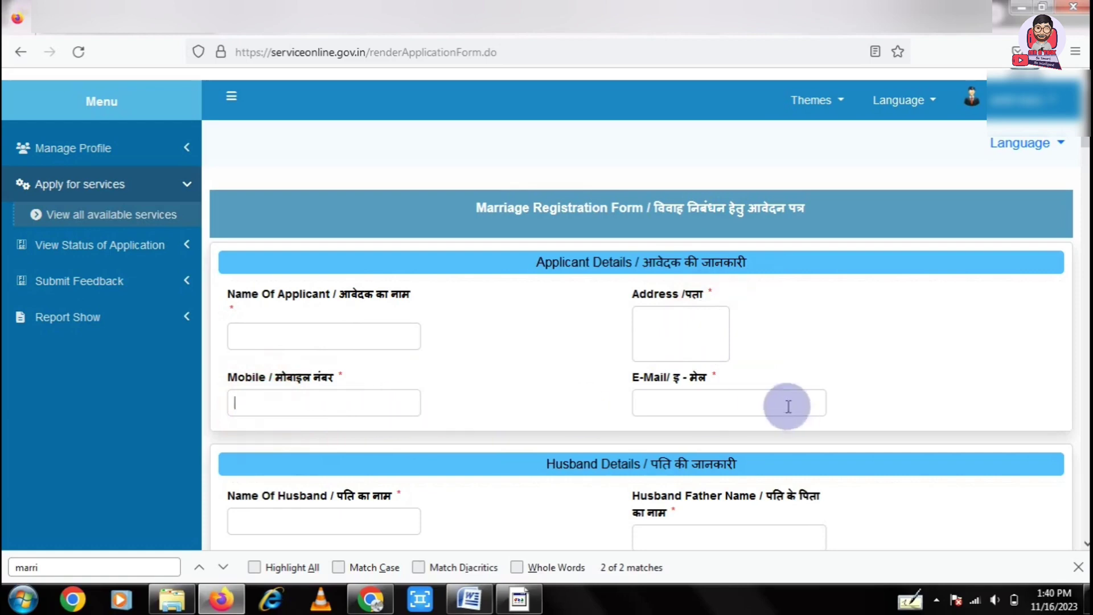
{"action": "left_click", "coordinate": [718, 402]}
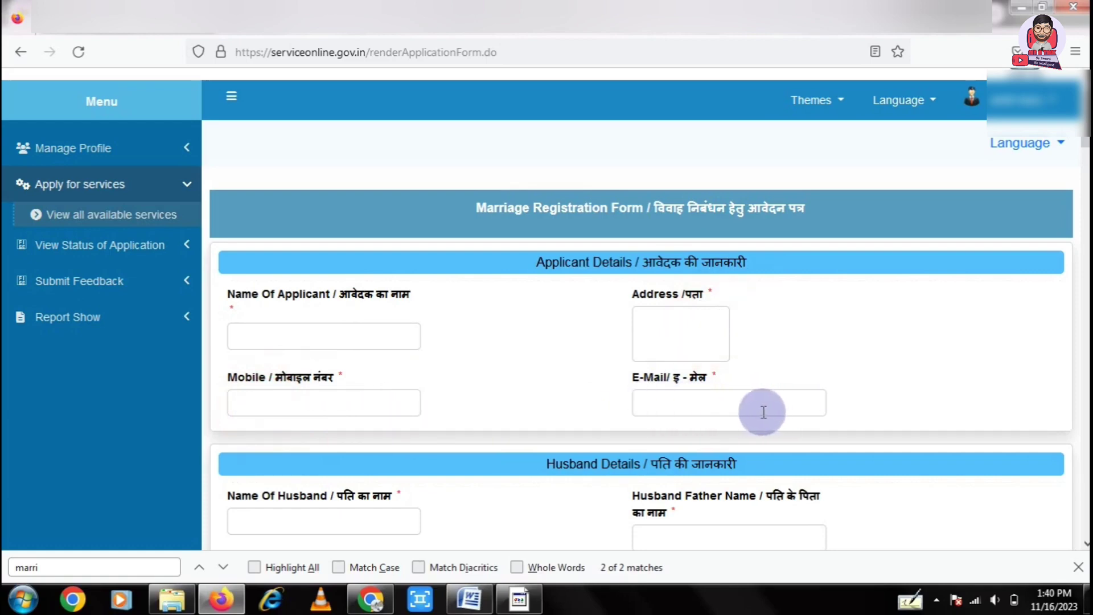
- Examine the husband's name, father's name and mother's name fields in the Husband Details section
{"action": "scroll", "coordinate": [746, 425], "scroll_direction": "down", "scroll_amount": 6}
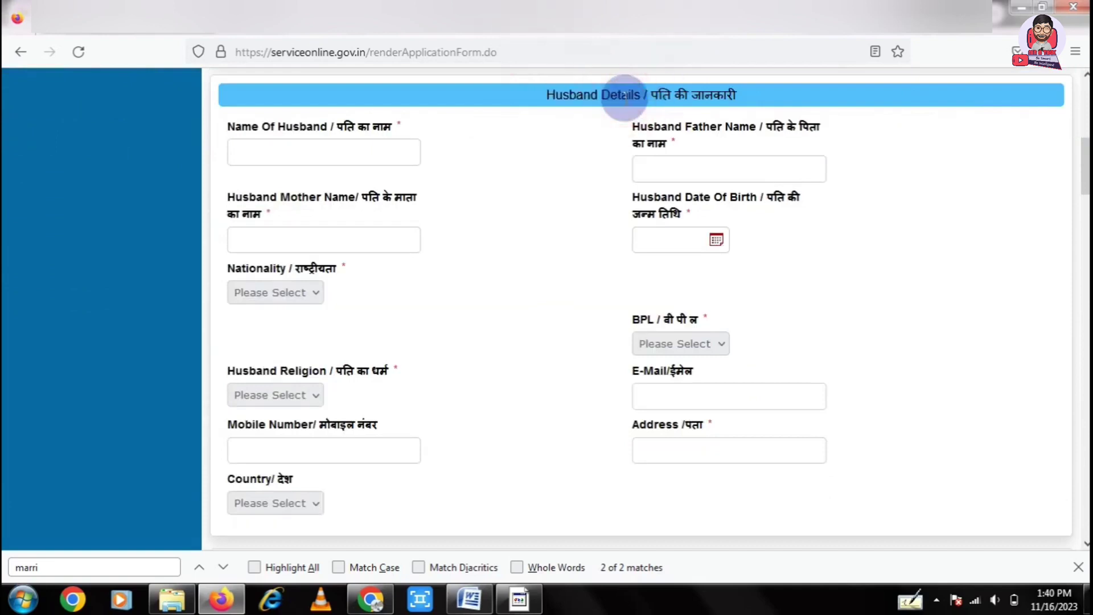
{"action": "left_click", "coordinate": [314, 154]}
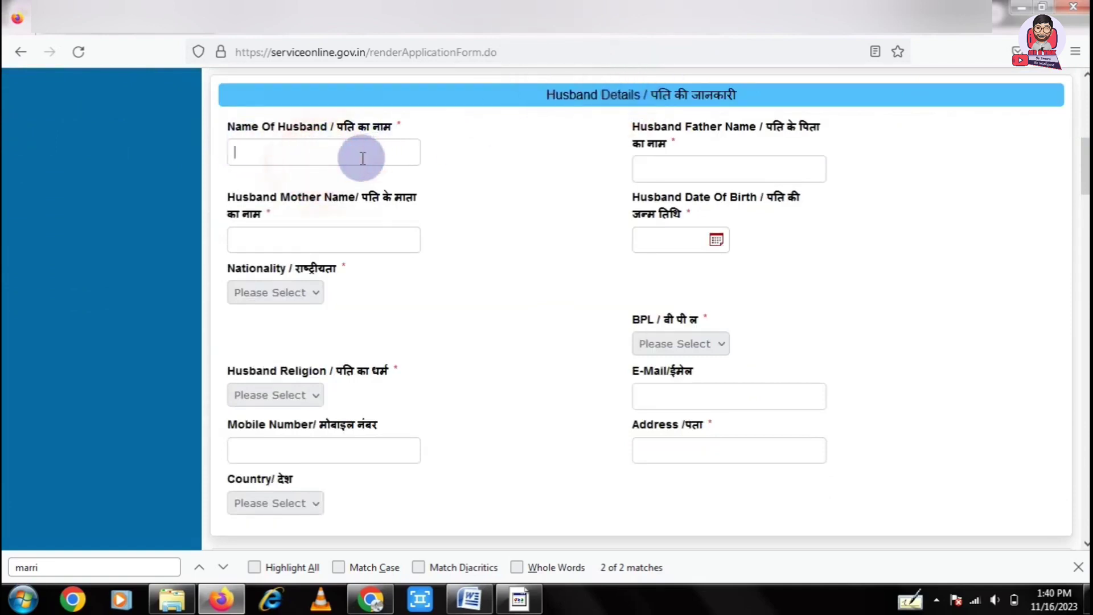
{"action": "left_click", "coordinate": [714, 168]}
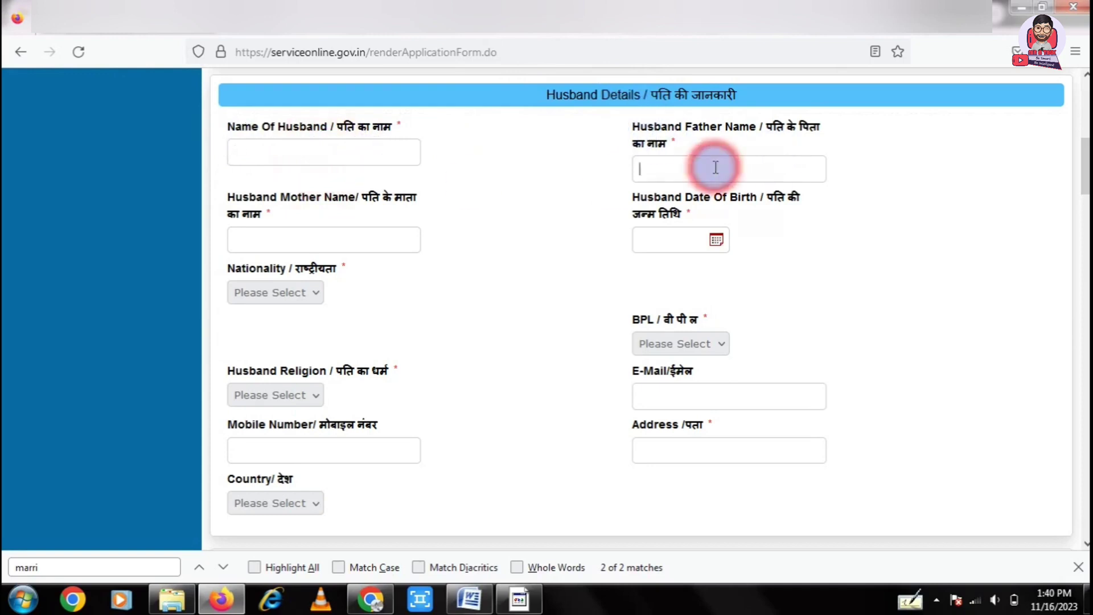
{"action": "left_click", "coordinate": [334, 241]}
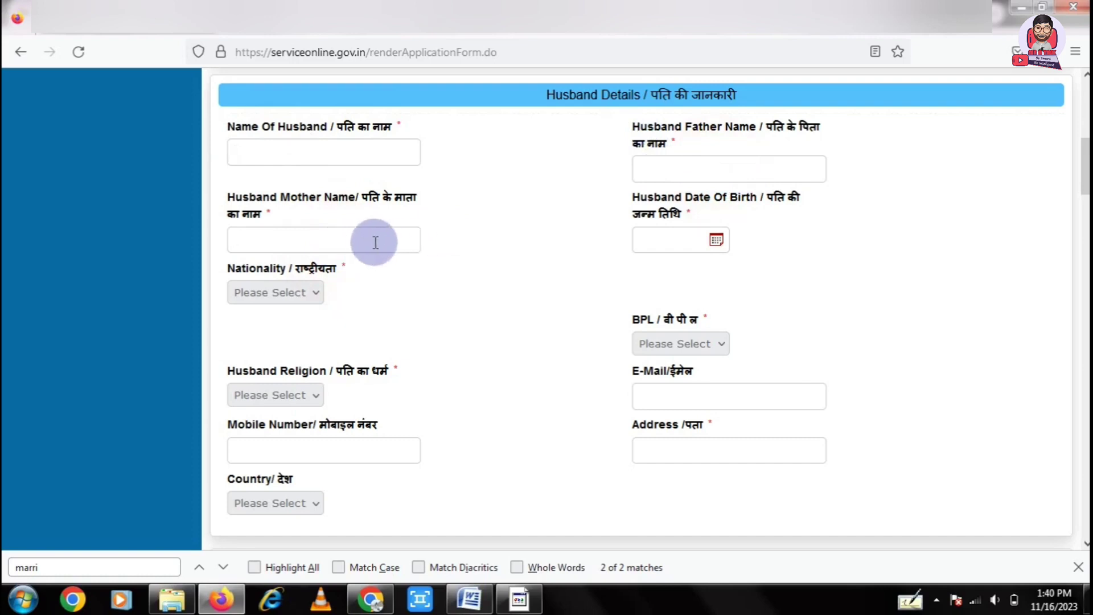
- Fill in the husband's date of birth from the calendar and set his nationality to Indian
{"action": "left_click_drag", "start_coordinate": [633, 197], "coordinate": [746, 198]}
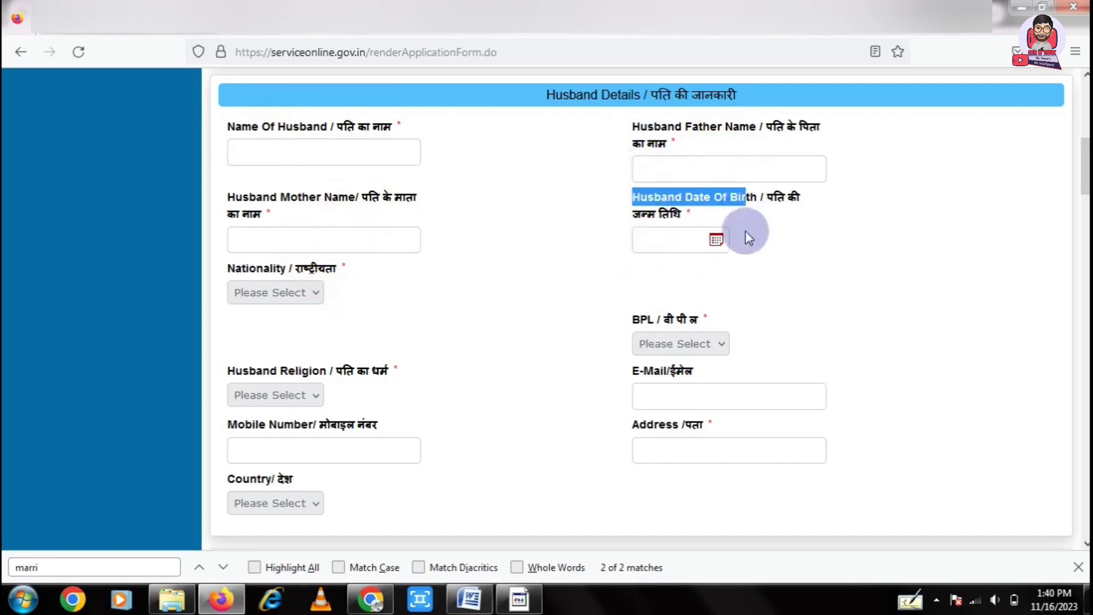
{"action": "left_click", "coordinate": [715, 239]}
{"action": "left_click", "coordinate": [748, 332]}
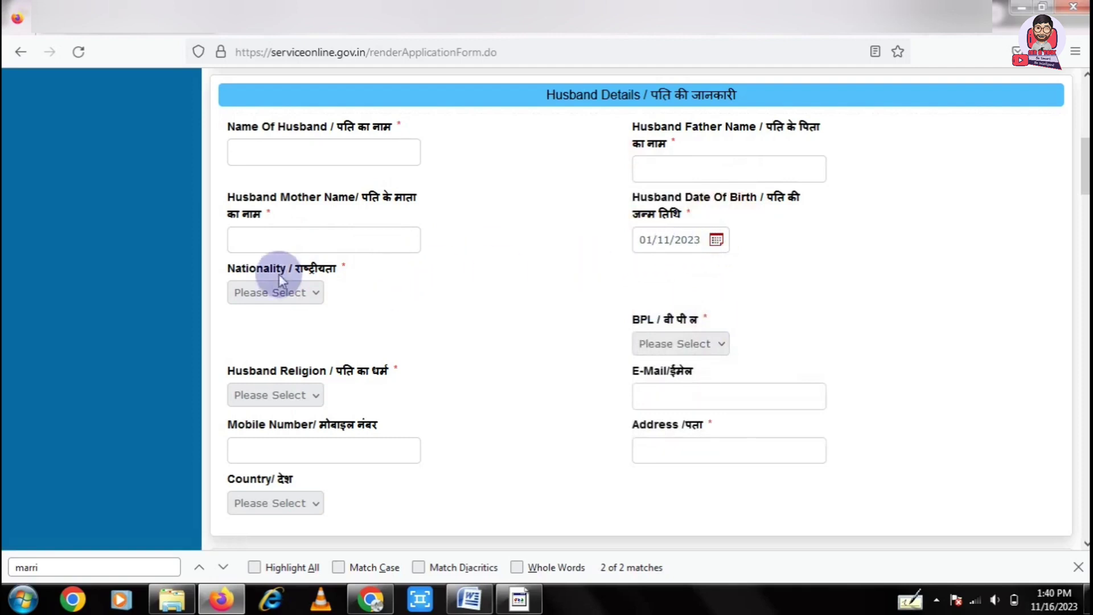
{"action": "left_click", "coordinate": [285, 292]}
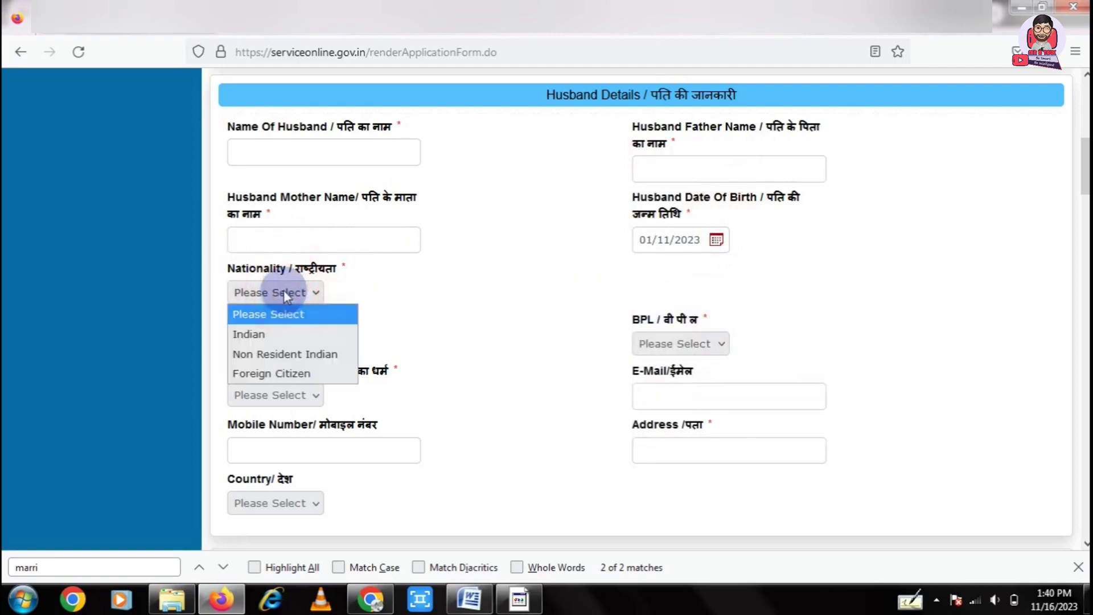
{"action": "left_click", "coordinate": [264, 332]}
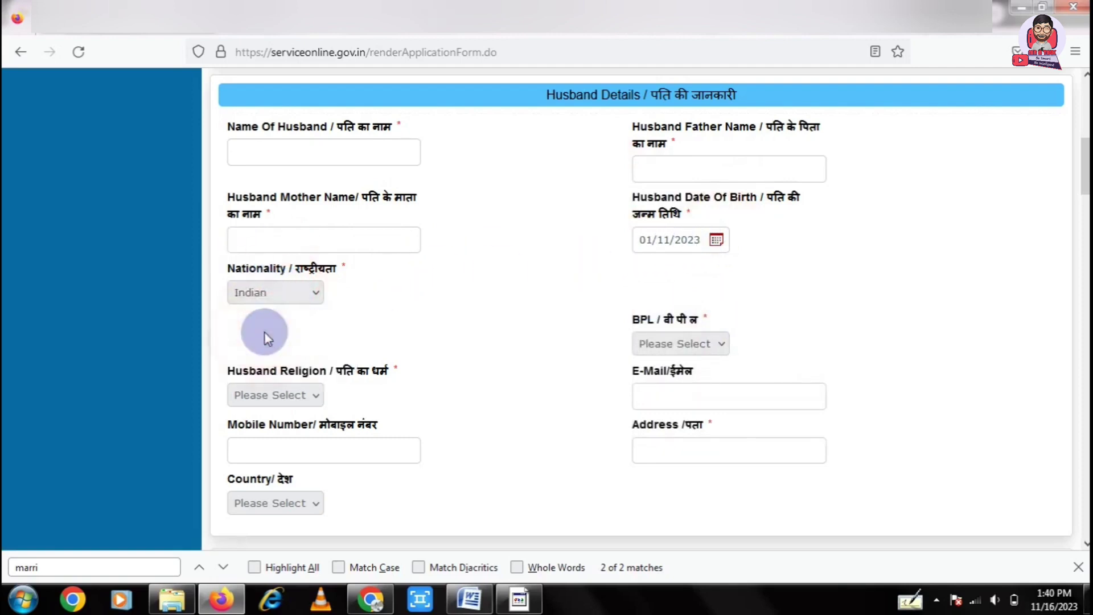
- Set the husband's BPL status to No and his religion to Hinduism
{"action": "left_click_drag", "start_coordinate": [632, 323], "coordinate": [651, 324]}
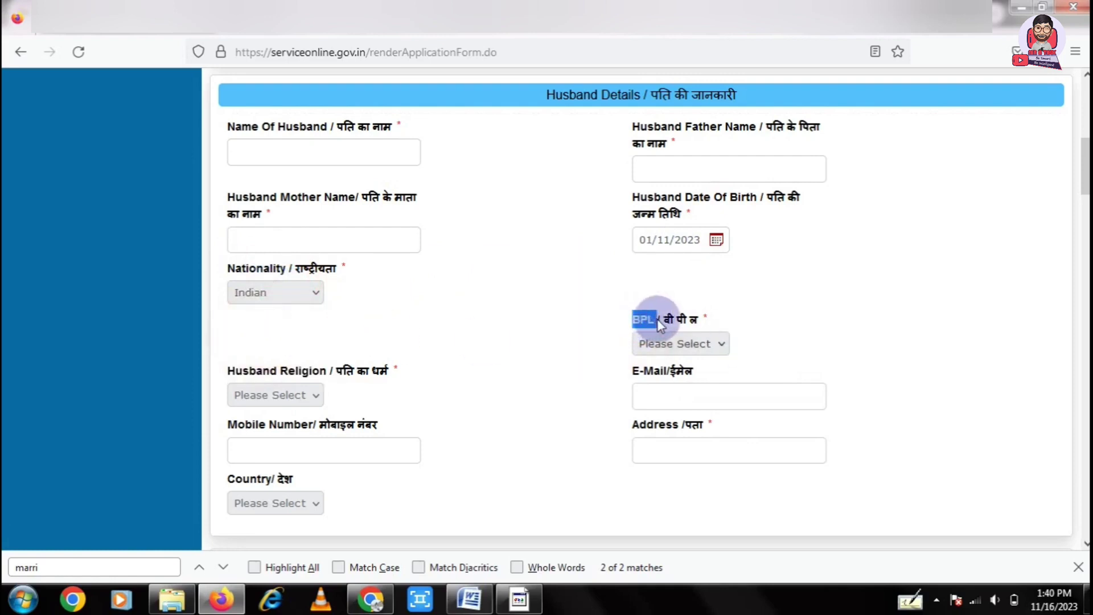
{"action": "left_click", "coordinate": [698, 346]}
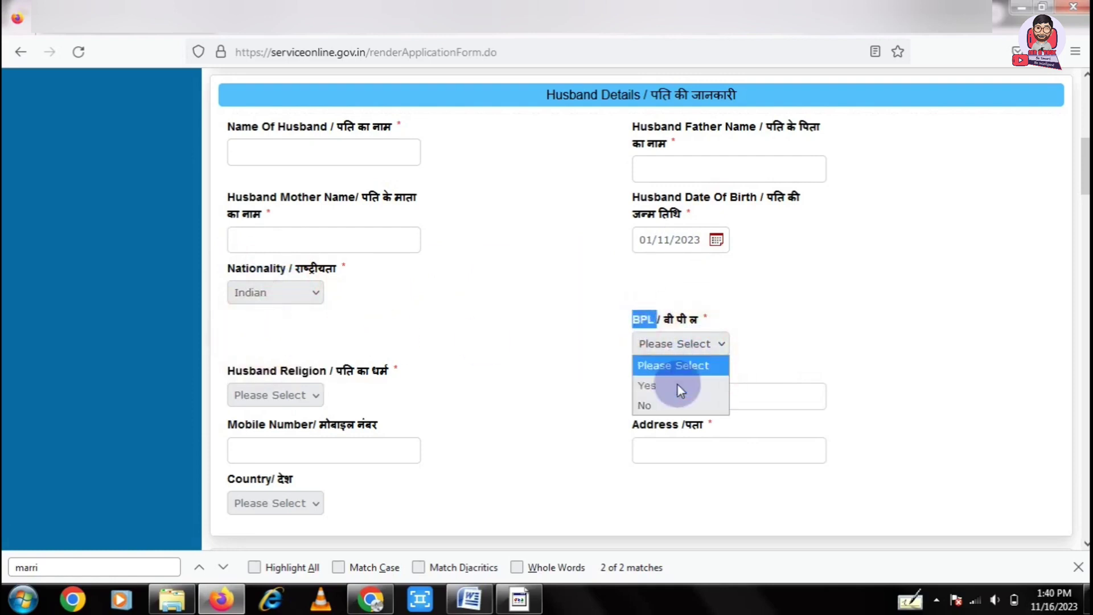
{"action": "left_click", "coordinate": [675, 404]}
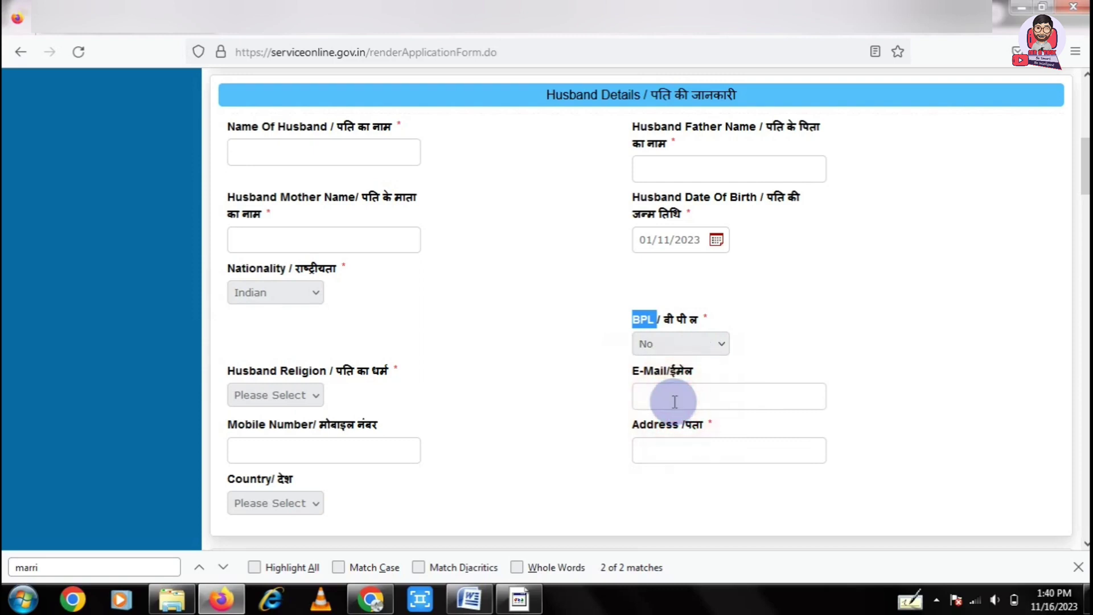
{"action": "left_click", "coordinate": [290, 397]}
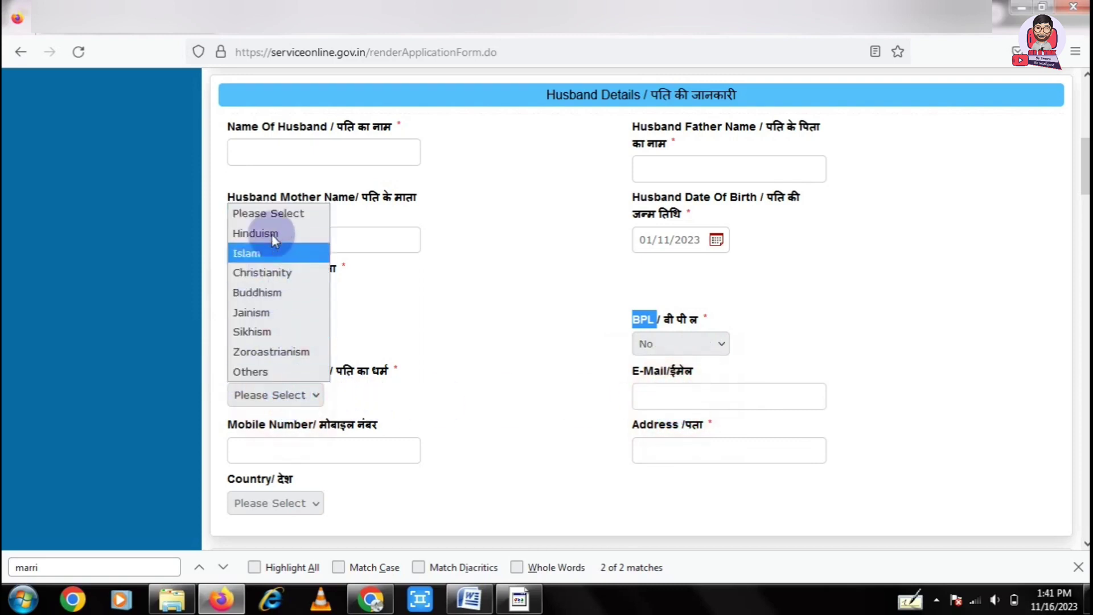
{"action": "left_click", "coordinate": [264, 239]}
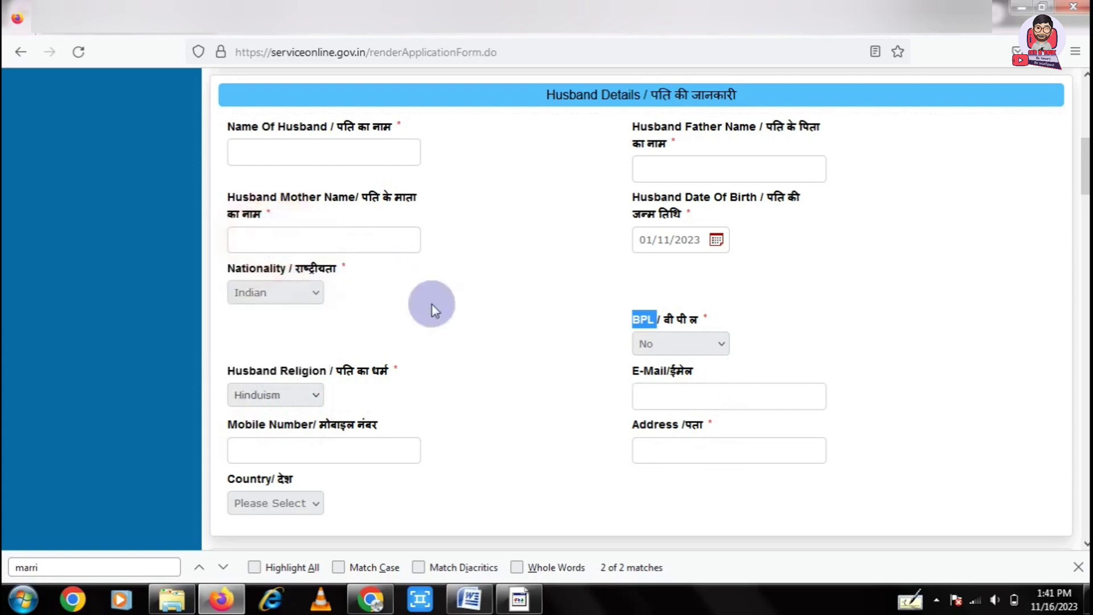
- Go through the husband's e-mail, mobile number and address fields, and set his country to India
{"action": "left_click_drag", "start_coordinate": [636, 385], "coordinate": [736, 368]}
{"action": "left_click", "coordinate": [700, 395]}
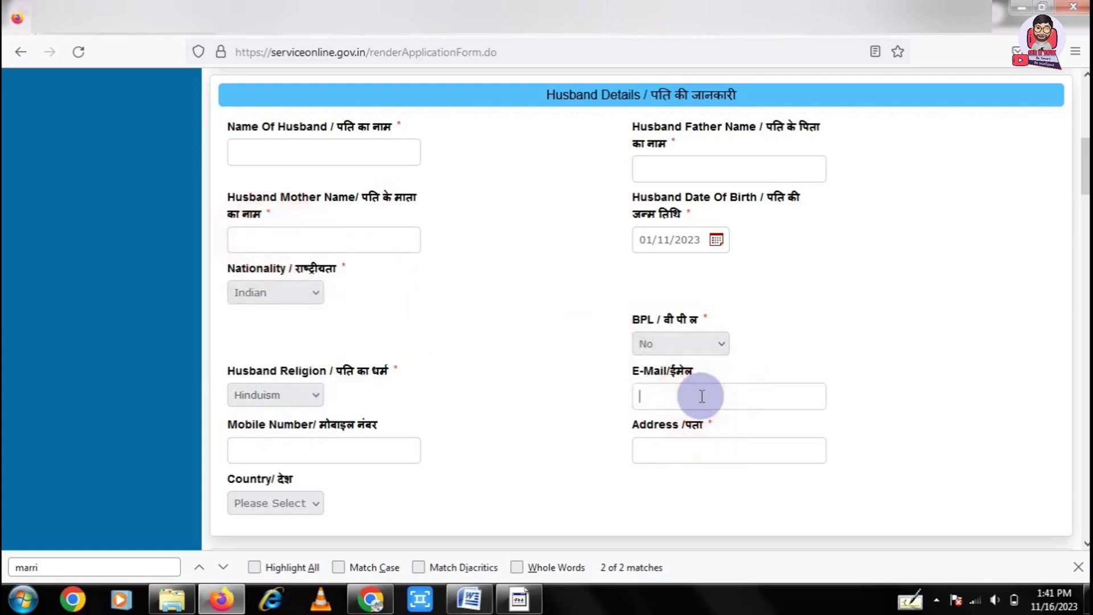
{"action": "left_click", "coordinate": [341, 455]}
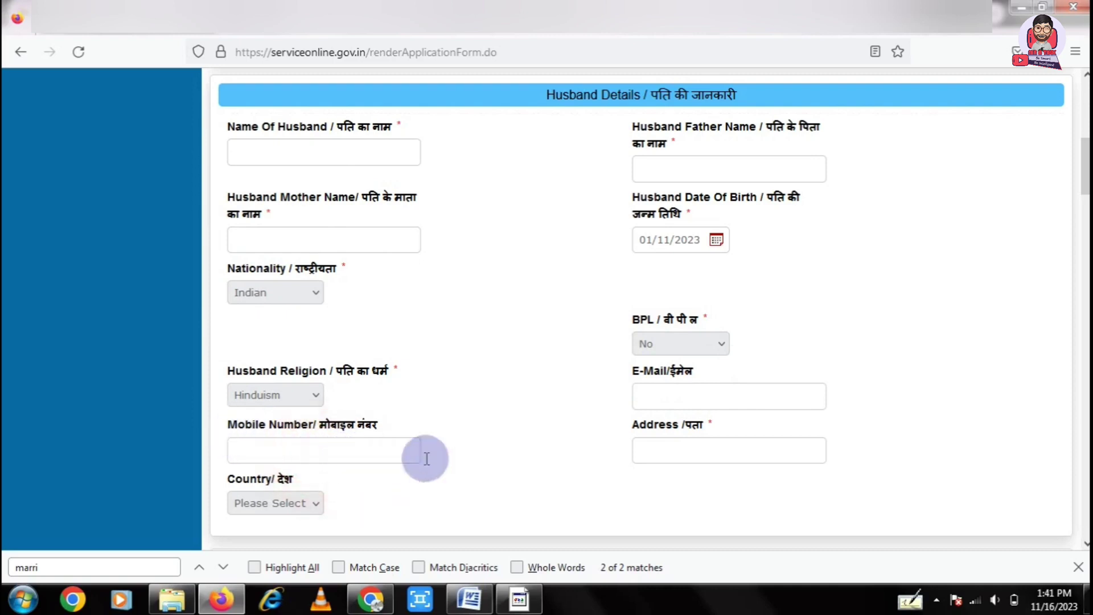
{"action": "left_click_drag", "start_coordinate": [626, 429], "coordinate": [705, 430]}
{"action": "left_click", "coordinate": [715, 446]}
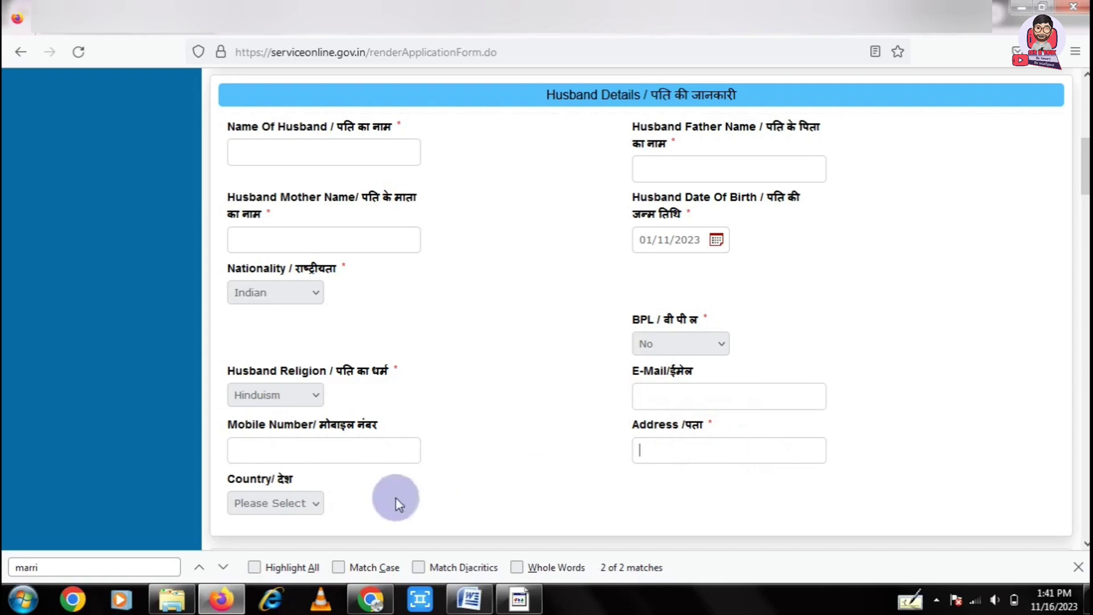
{"action": "left_click", "coordinate": [292, 505]}
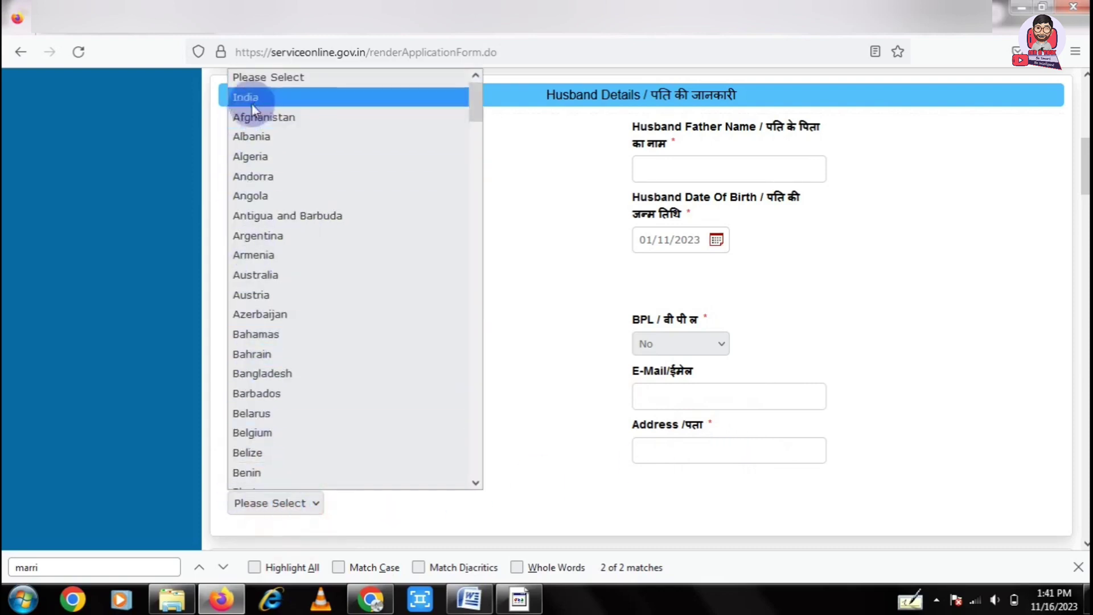
{"action": "left_click", "coordinate": [269, 104]}
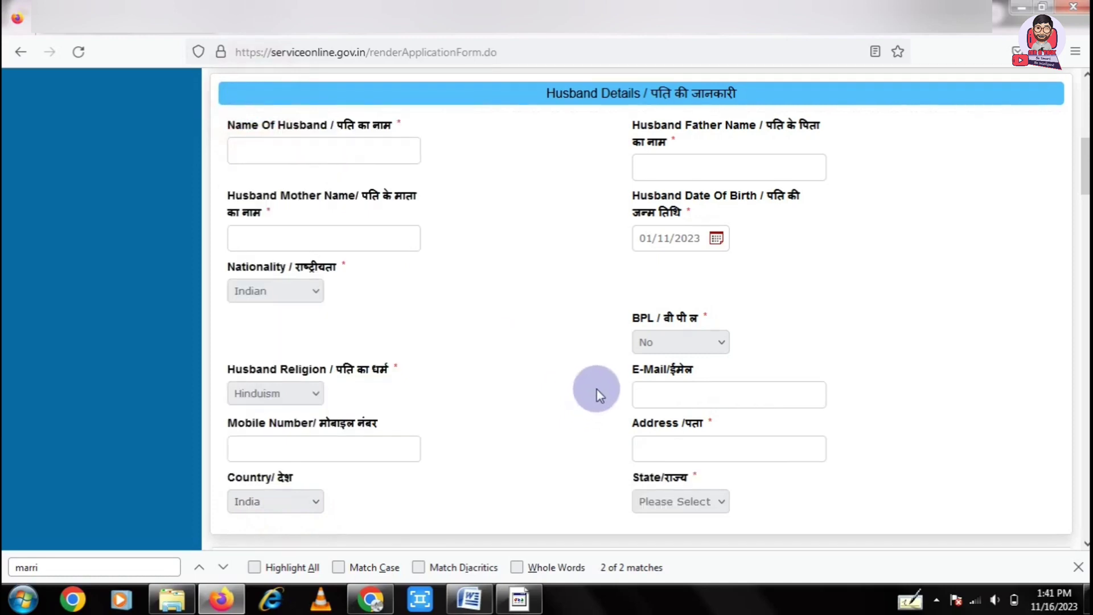
- Examine the wife's name, father's name and mother's name fields in the Wife Details section
{"action": "scroll", "coordinate": [596, 390], "scroll_direction": "down", "scroll_amount": 5}
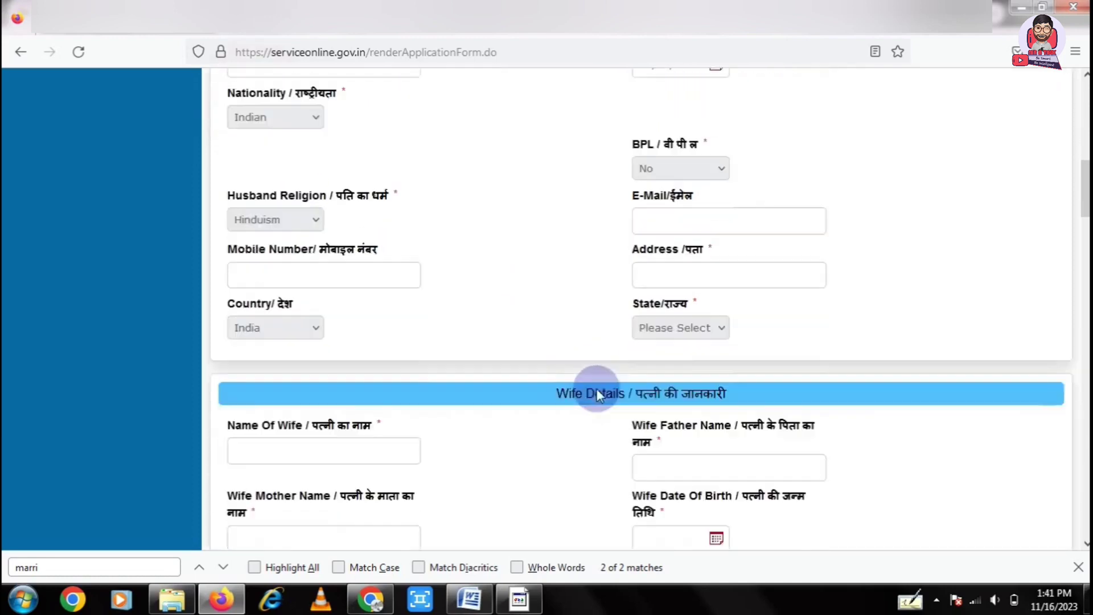
{"action": "scroll", "coordinate": [597, 388], "scroll_direction": "down", "scroll_amount": 2}
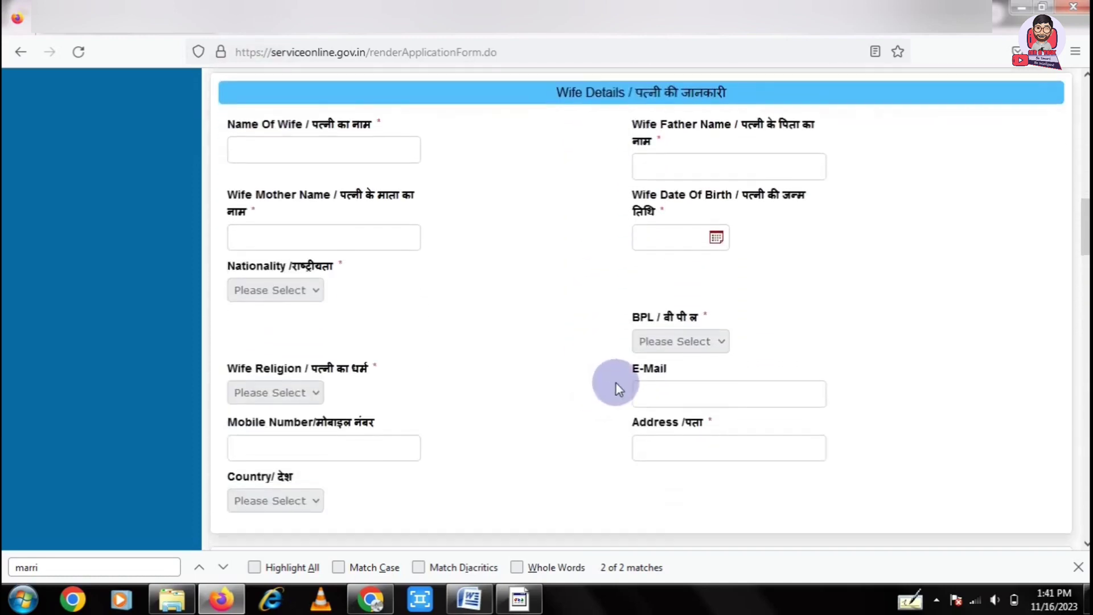
{"action": "left_click_drag", "start_coordinate": [540, 93], "coordinate": [609, 102]}
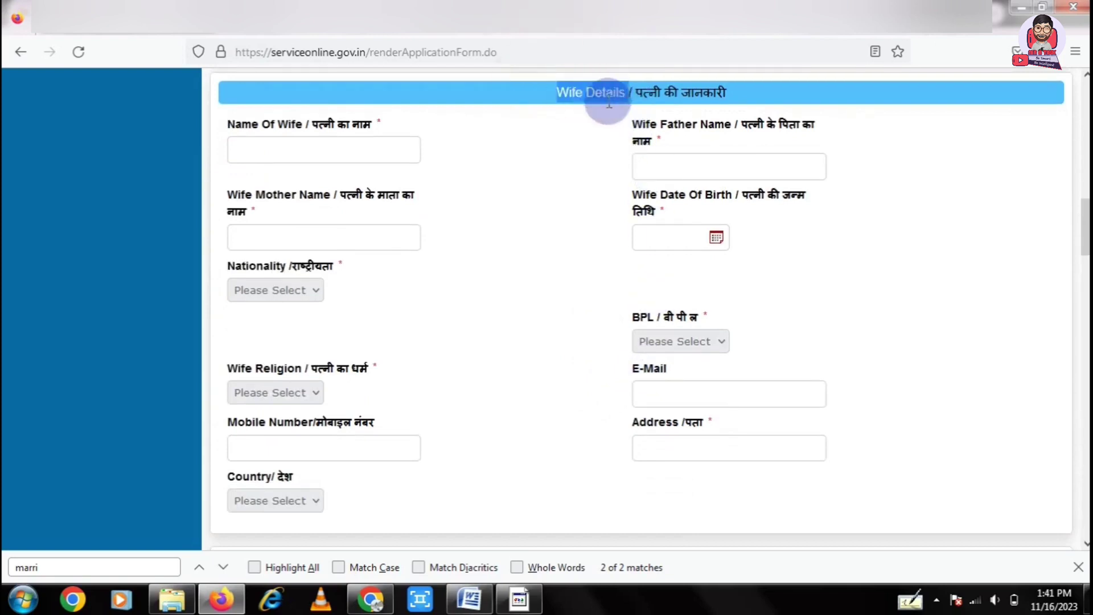
{"action": "left_click", "coordinate": [370, 151]}
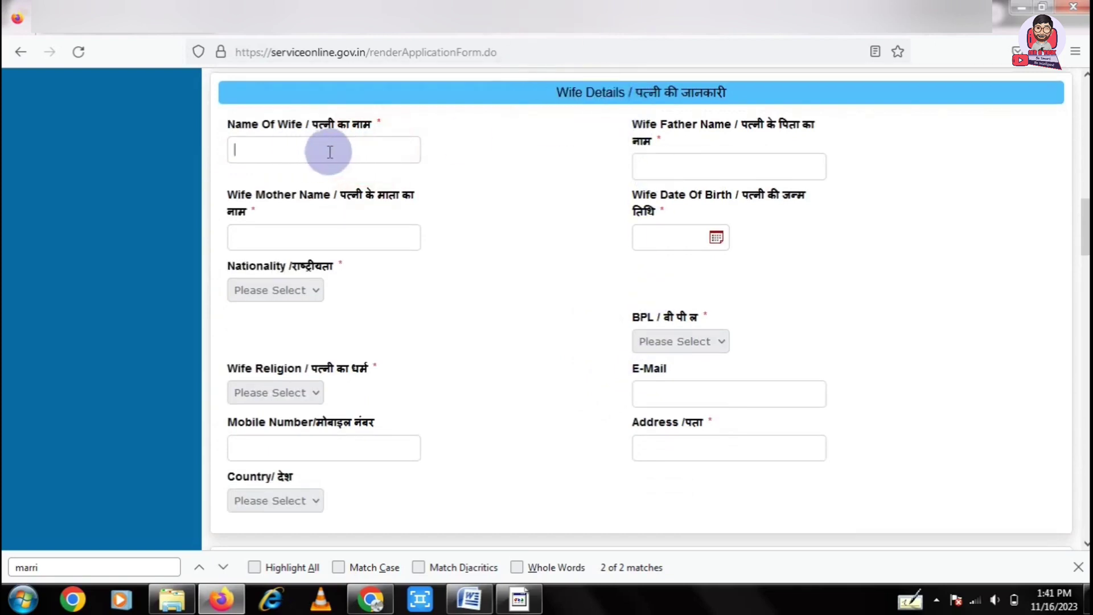
{"action": "left_click_drag", "start_coordinate": [633, 125], "coordinate": [731, 129]}
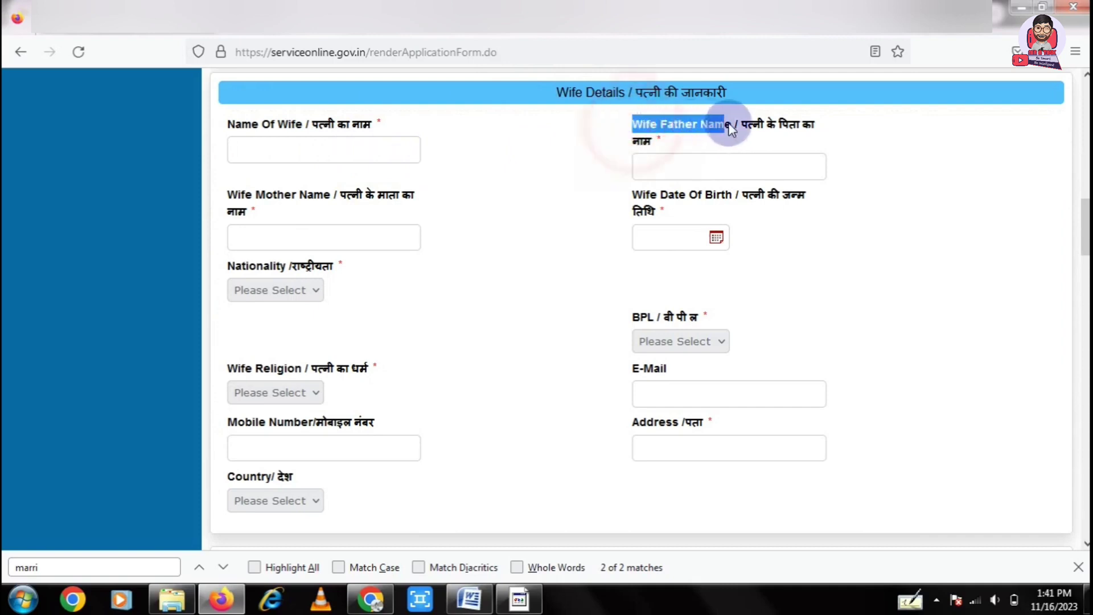
{"action": "left_click", "coordinate": [725, 158]}
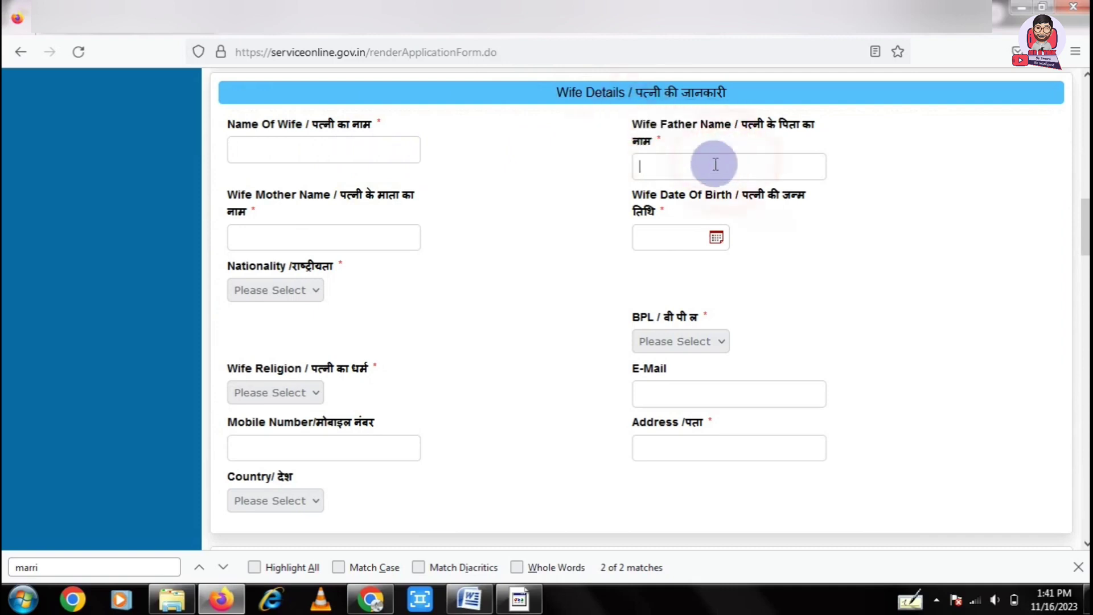
{"action": "left_click", "coordinate": [290, 238]}
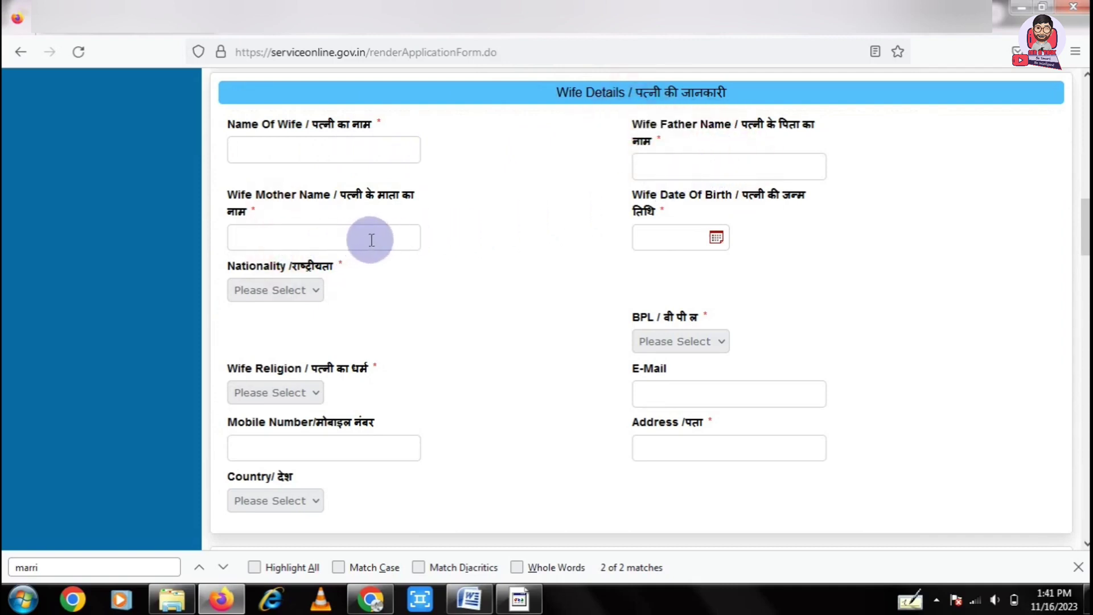
- Fill in the wife's date of birth from the calendar and set her nationality to Indian
{"action": "left_click", "coordinate": [715, 237]}
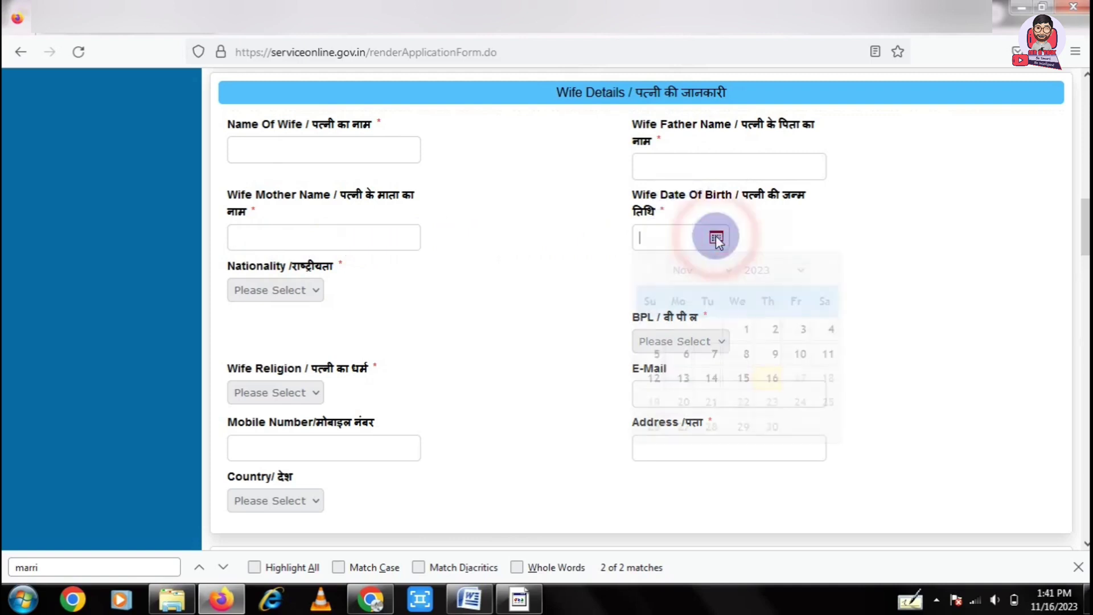
{"action": "left_click", "coordinate": [745, 336]}
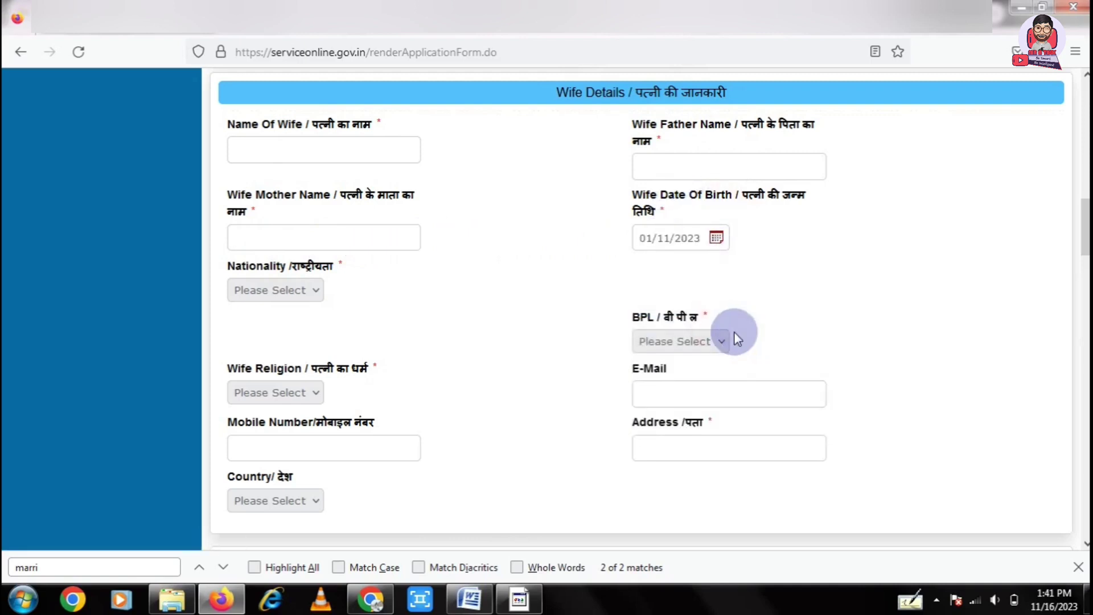
{"action": "left_click", "coordinate": [281, 289]}
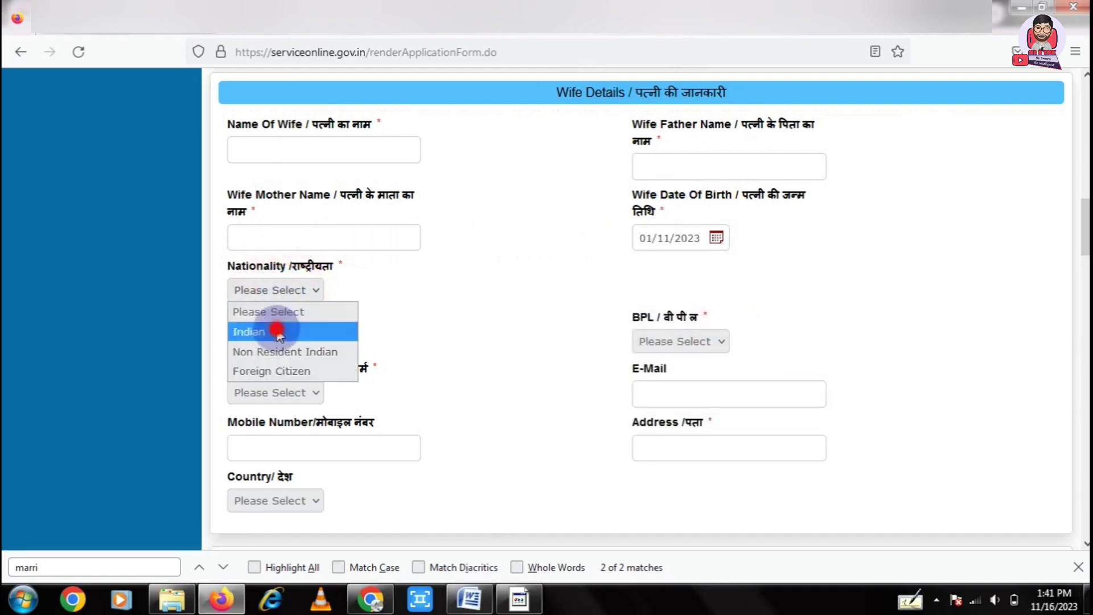
{"action": "left_click", "coordinate": [280, 332]}
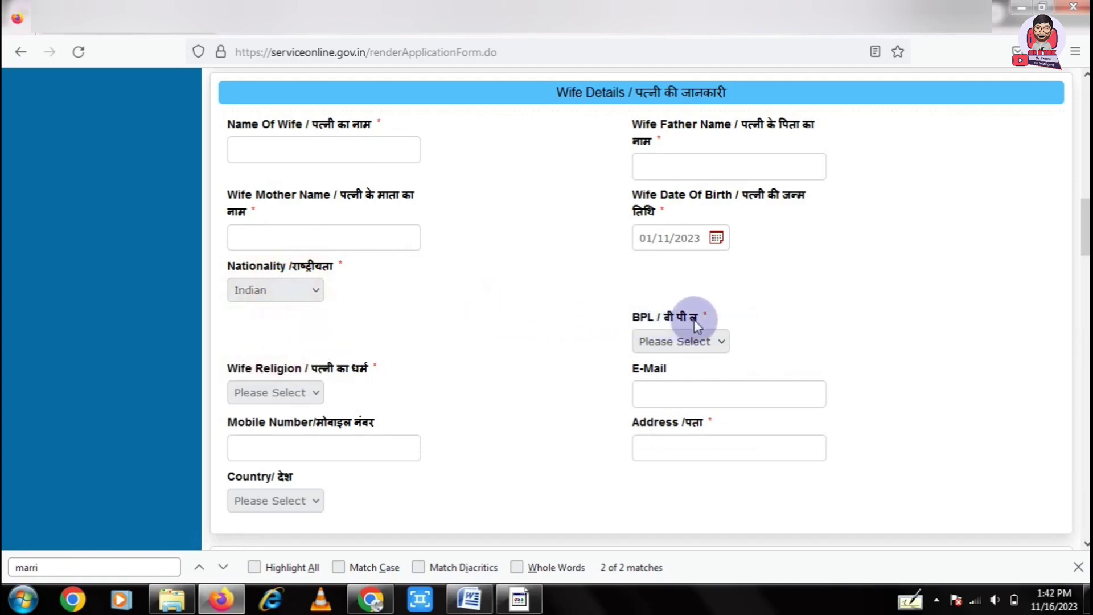
- Set the wife's BPL status to No and her religion to Hinduism
{"action": "left_click", "coordinate": [687, 341]}
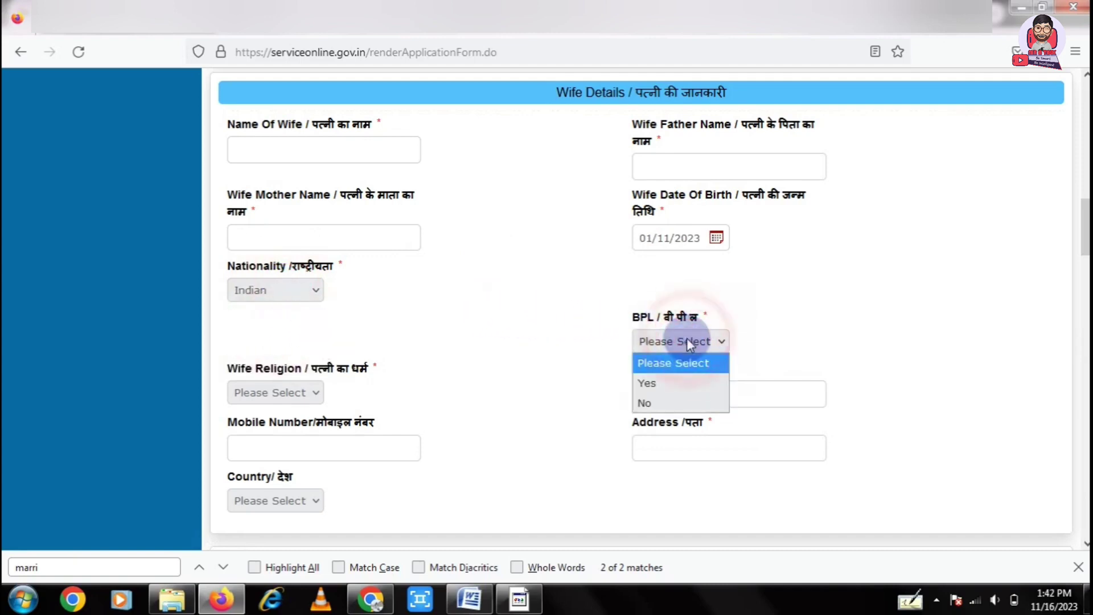
{"action": "left_click", "coordinate": [666, 402]}
{"action": "left_click", "coordinate": [268, 393]}
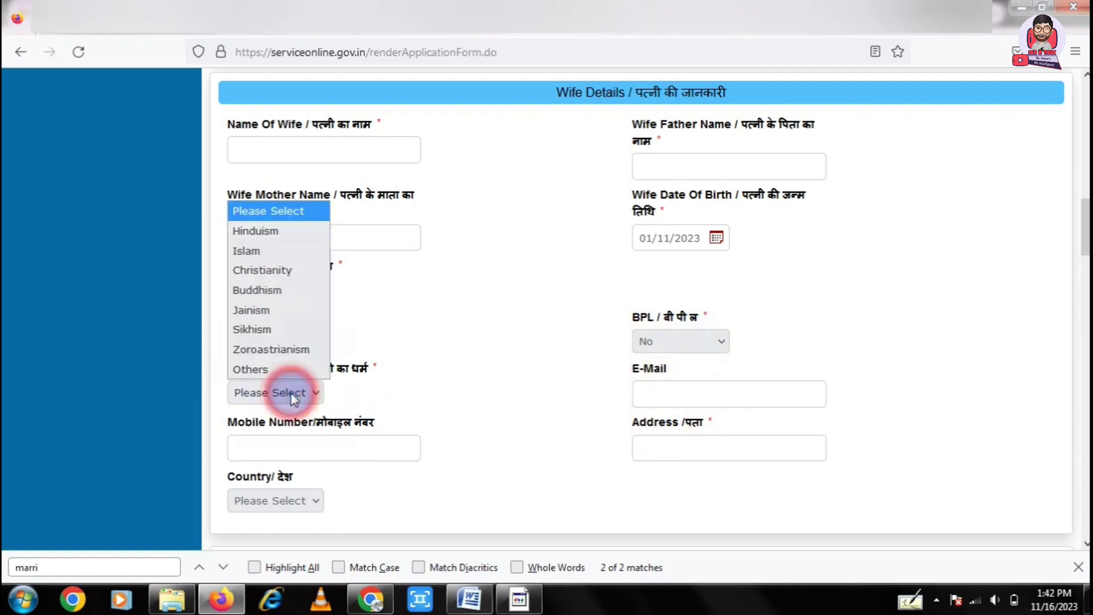
{"action": "left_click", "coordinate": [283, 230]}
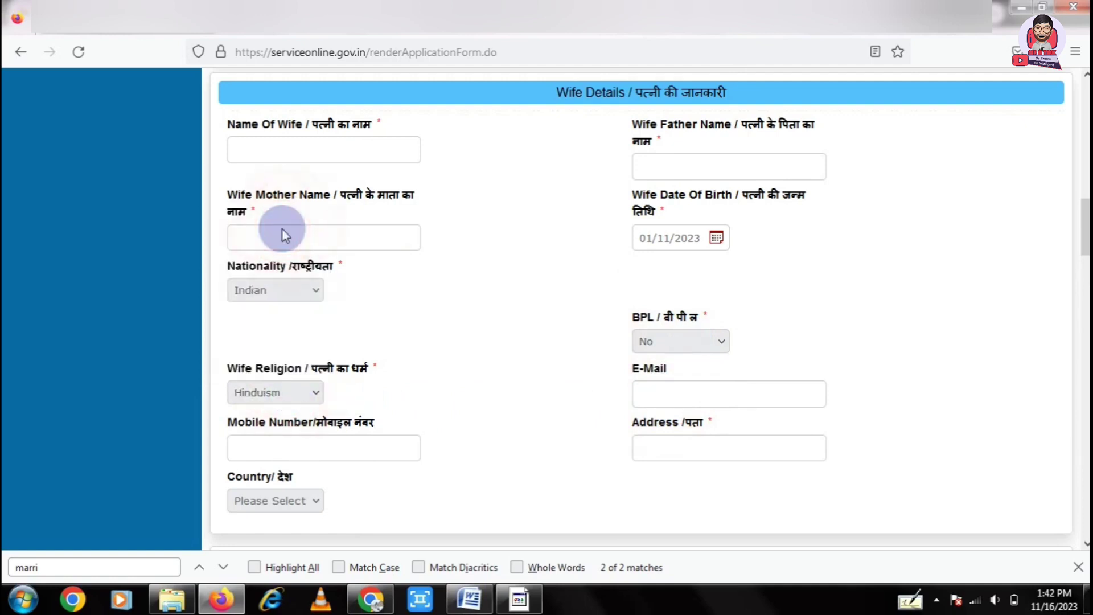
- Examine the e-mail, mobile number and address fields in the Wife Details section
{"action": "left_click", "coordinate": [669, 399]}
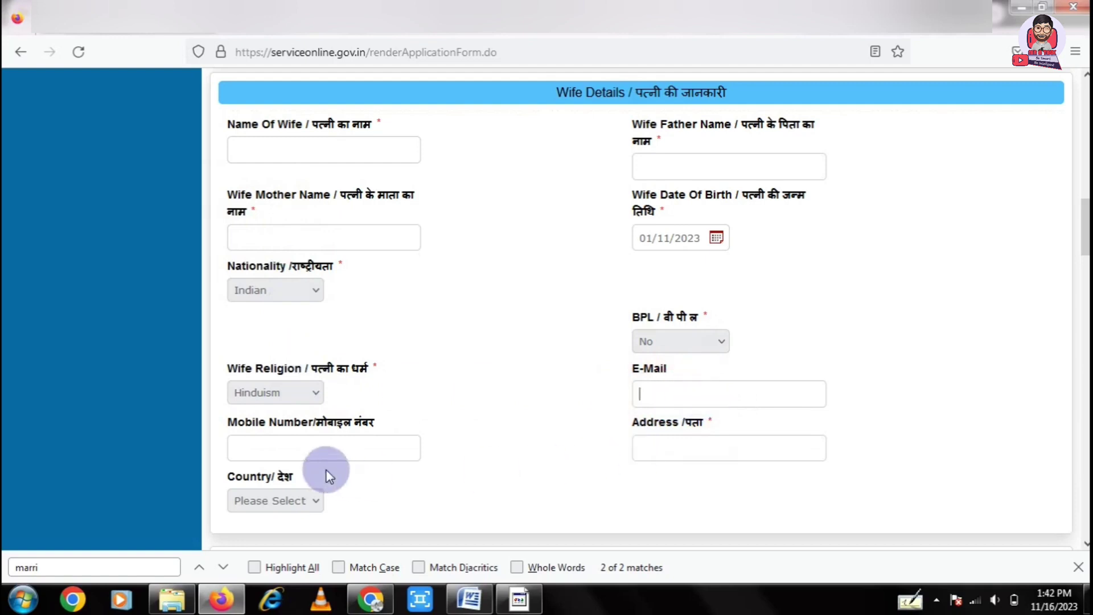
{"action": "left_click", "coordinate": [295, 447]}
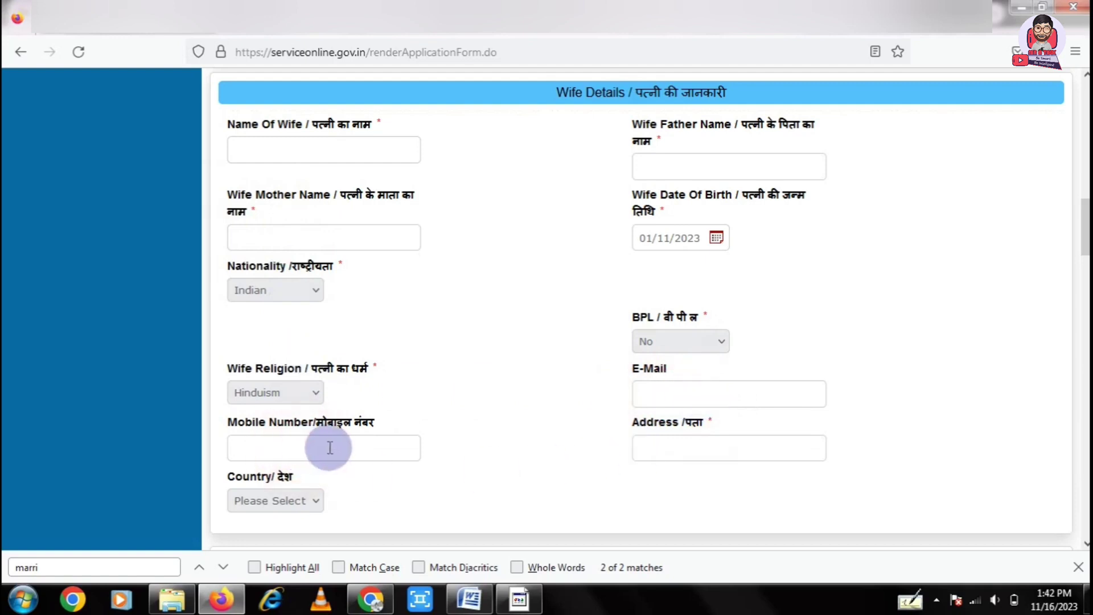
{"action": "left_click", "coordinate": [671, 441]}
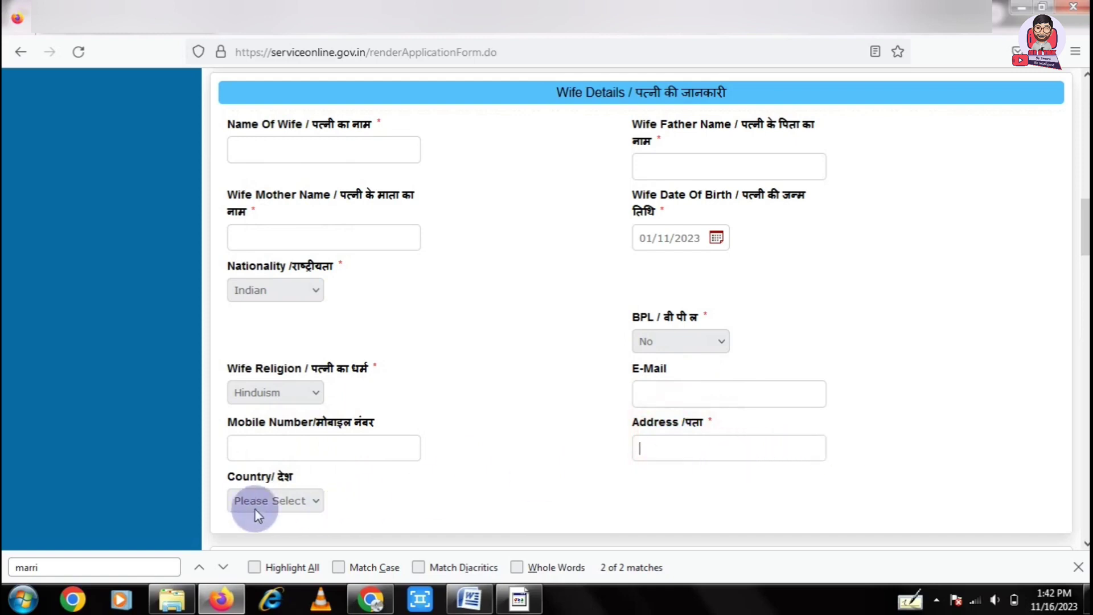
- Set the wife's country to India and view the available states without choosing one
{"action": "left_click", "coordinate": [287, 502]}
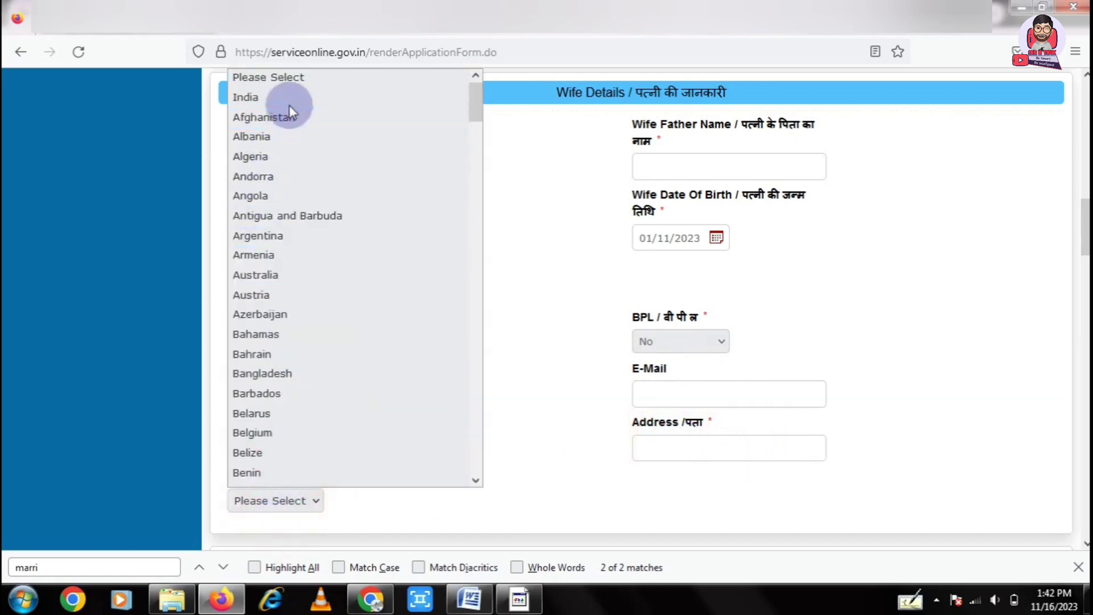
{"action": "left_click", "coordinate": [292, 98]}
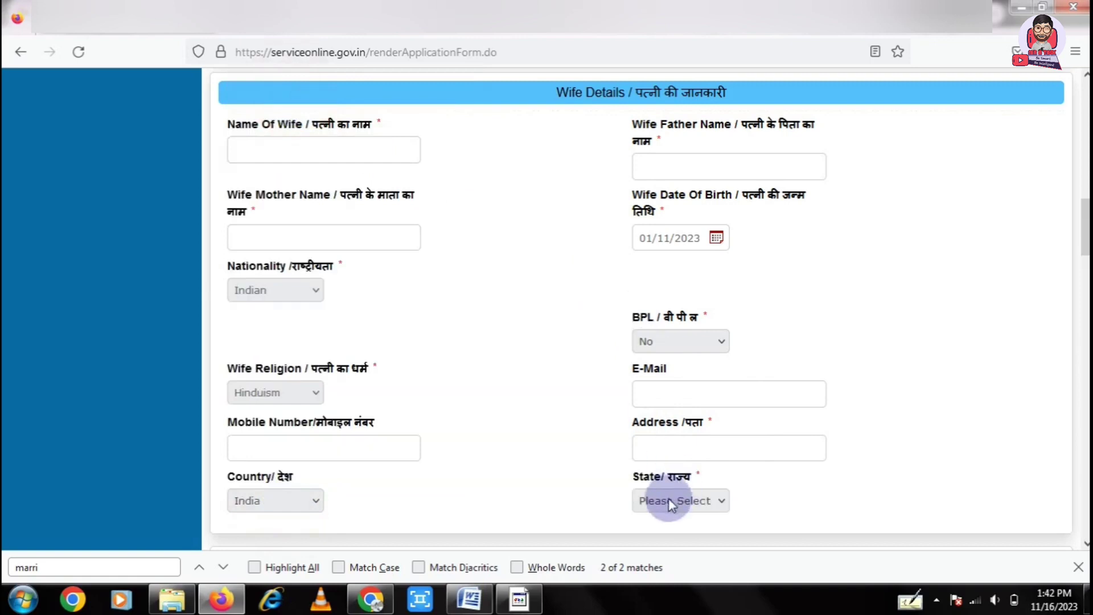
{"action": "left_click", "coordinate": [685, 502]}
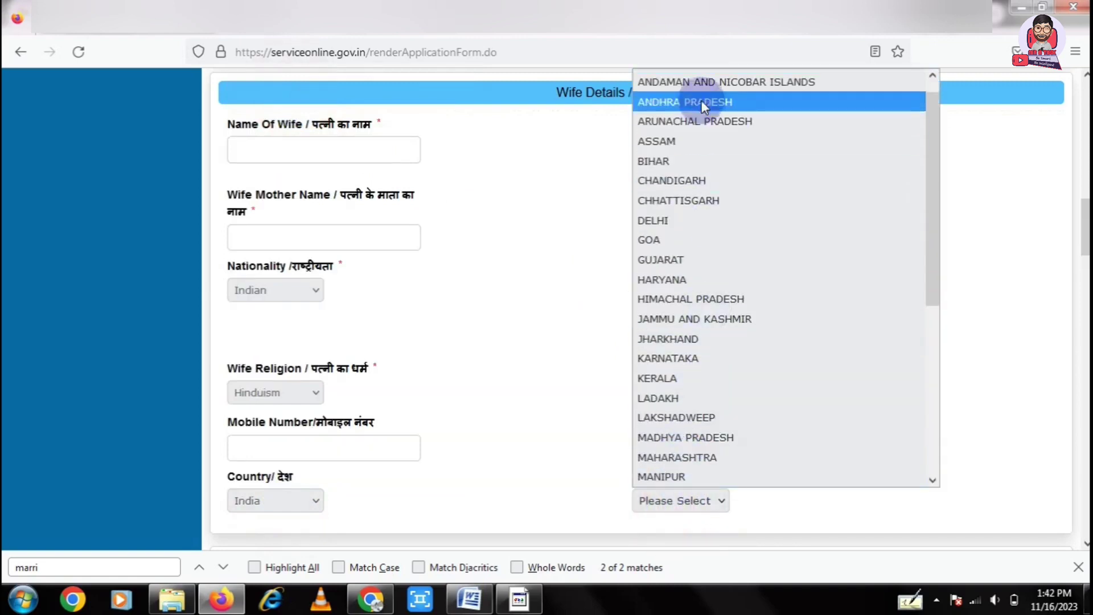
{"action": "left_click", "coordinate": [968, 397]}
- Try to pick 1 November 2023 as the date of marriage in the Marriage Details section
{"action": "scroll", "coordinate": [963, 394], "scroll_direction": "down", "scroll_amount": 8}
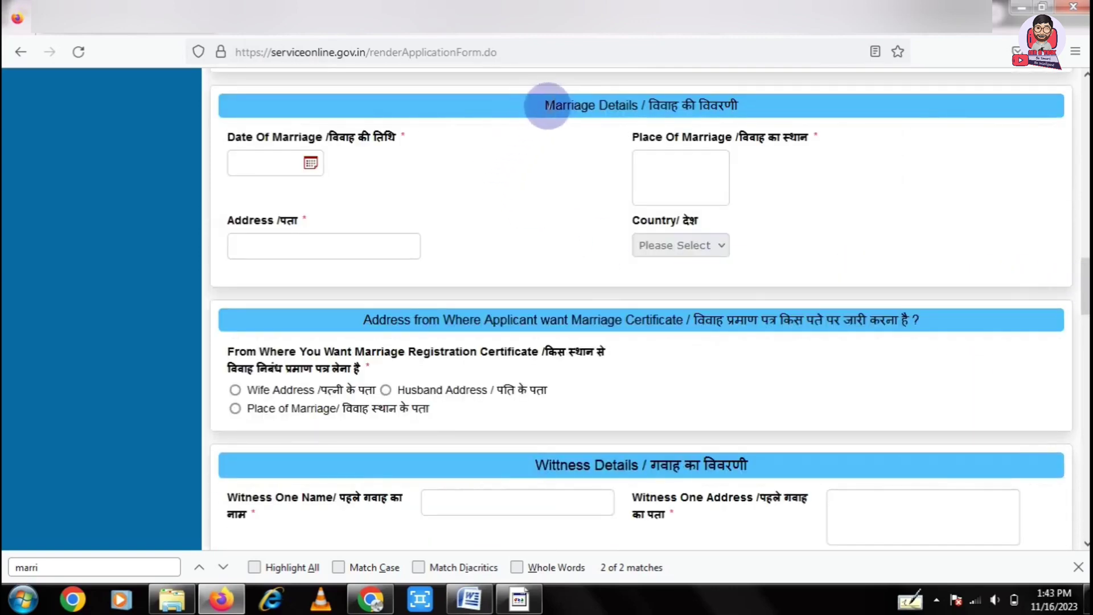
{"action": "left_click_drag", "start_coordinate": [543, 106], "coordinate": [649, 105]}
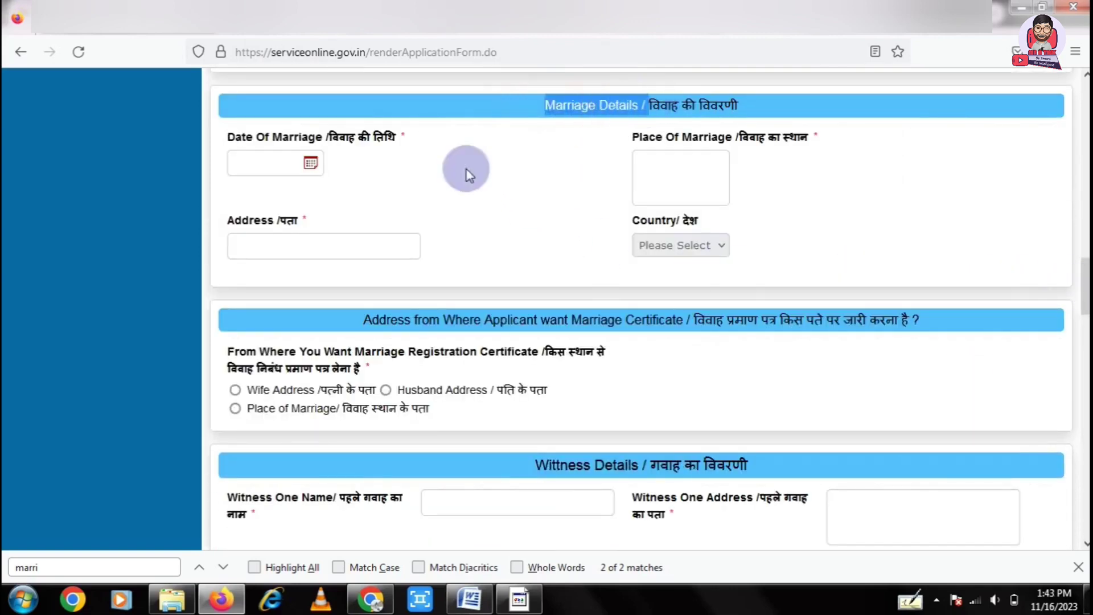
{"action": "left_click", "coordinate": [310, 163]}
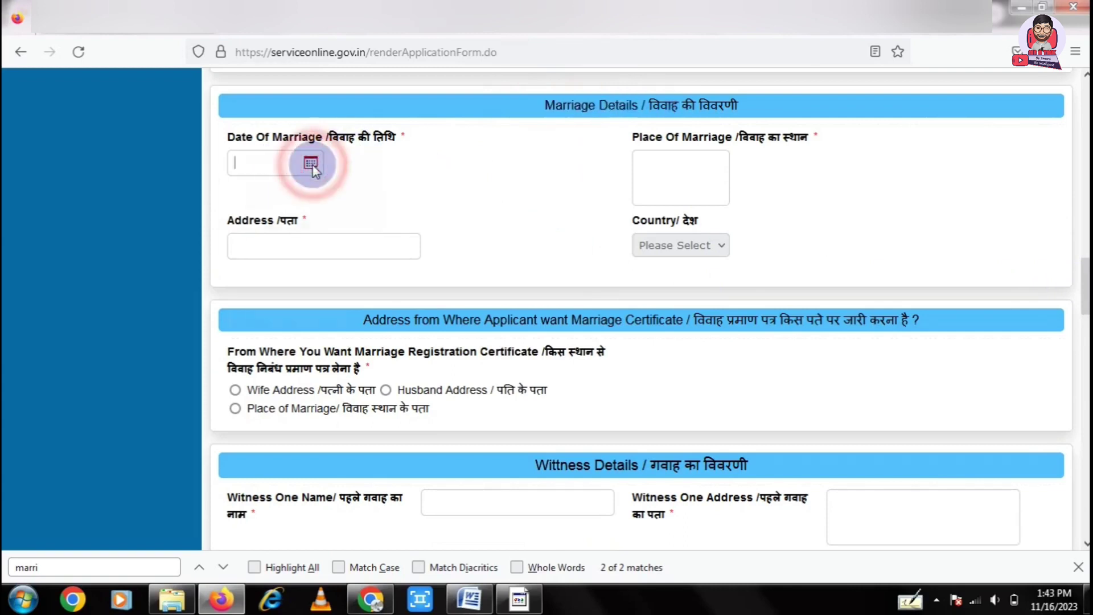
{"action": "left_click", "coordinate": [339, 253]}
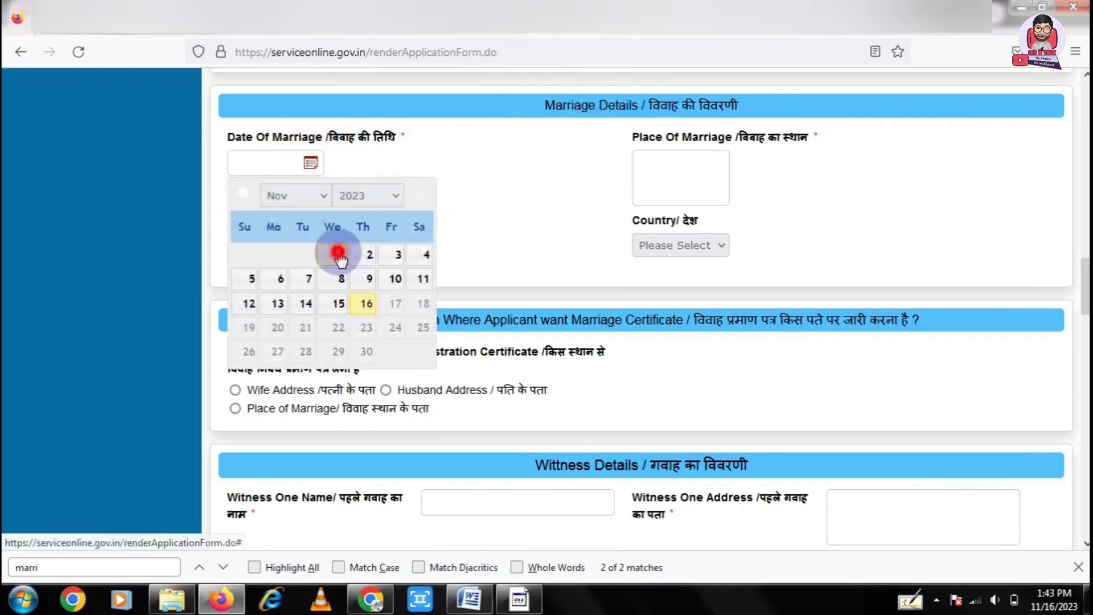
- Examine the place of marriage and address fields in the Marriage Details section
{"action": "left_click_drag", "start_coordinate": [636, 137], "coordinate": [734, 138]}
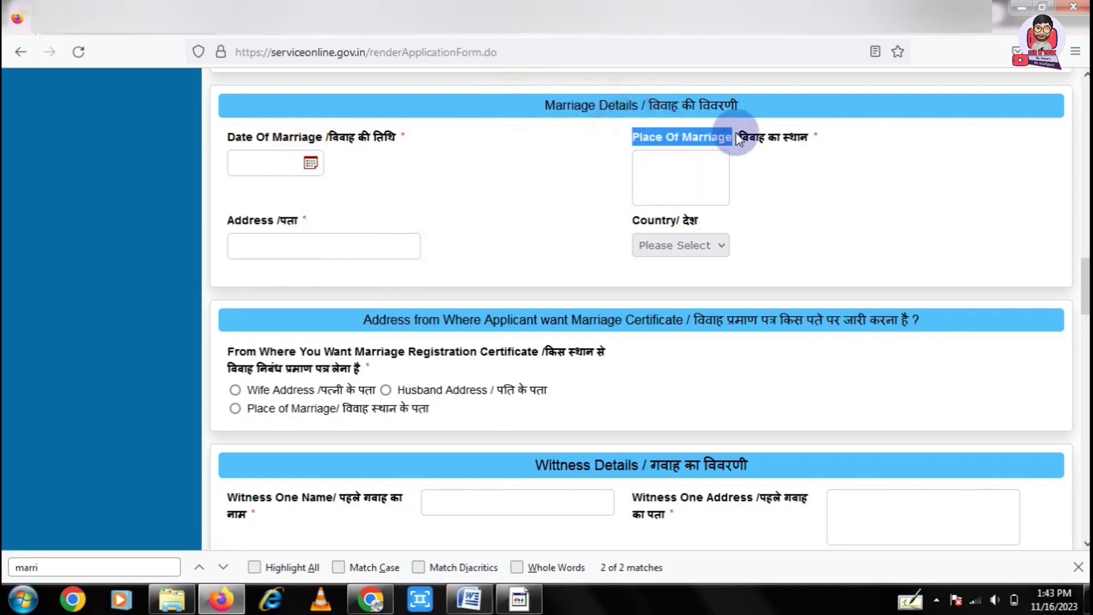
{"action": "left_click", "coordinate": [706, 166]}
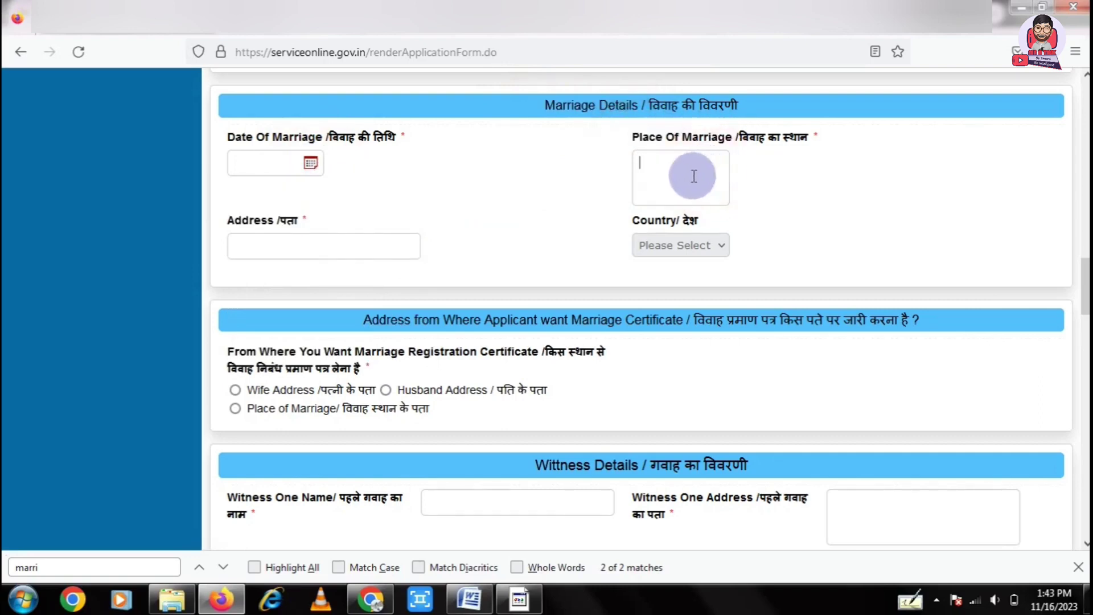
{"action": "left_click", "coordinate": [237, 248]}
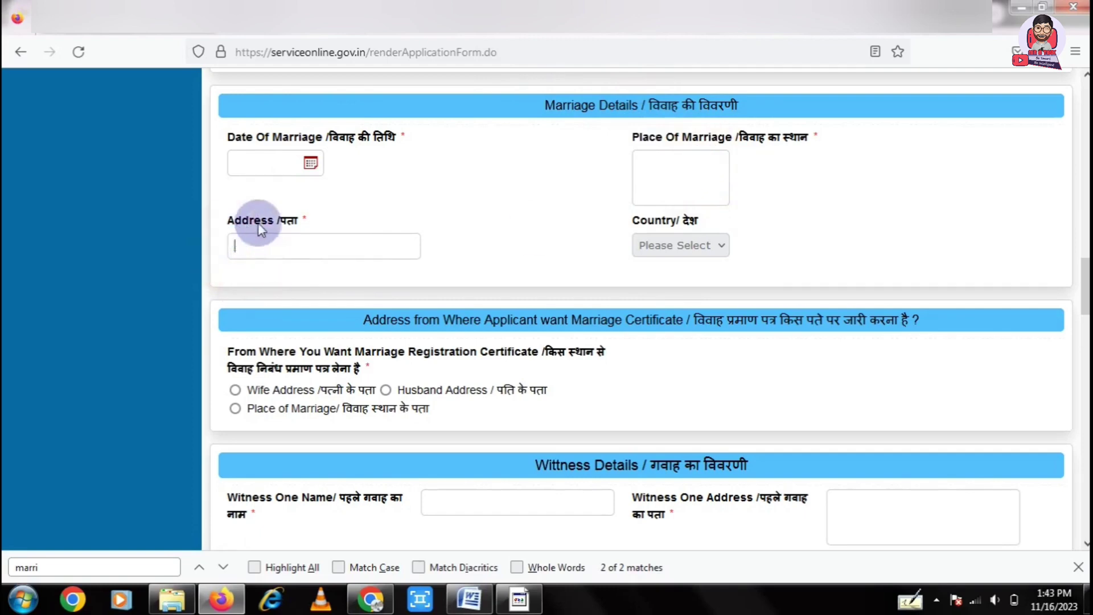
{"action": "left_click", "coordinate": [283, 244]}
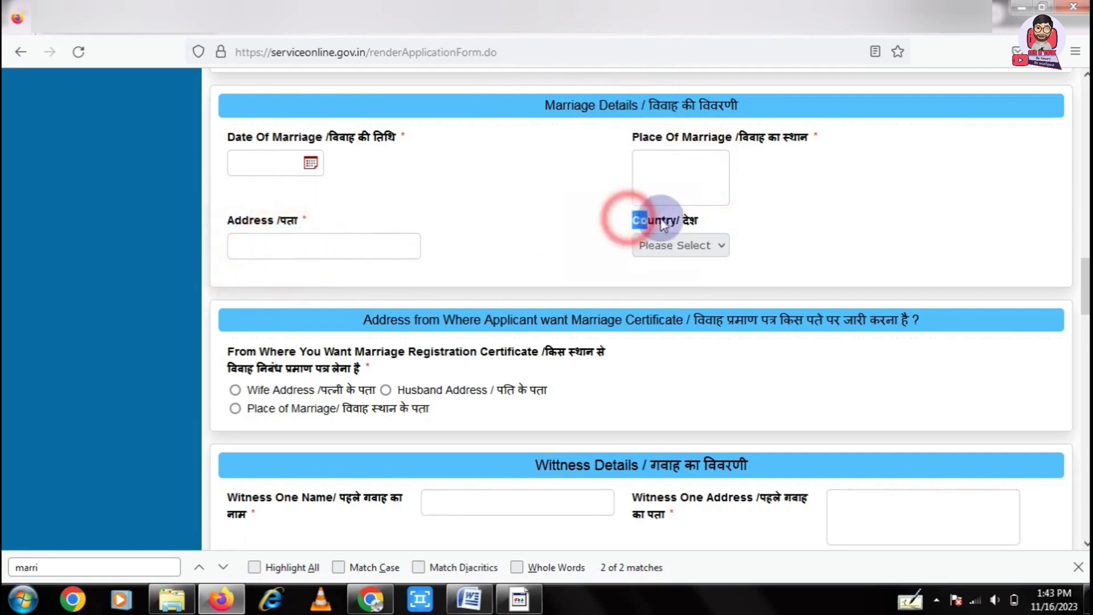
- Set the country in the Marriage Details section to India and locate its State field
{"action": "left_click_drag", "start_coordinate": [626, 219], "coordinate": [702, 219]}
{"action": "left_click", "coordinate": [703, 246]}
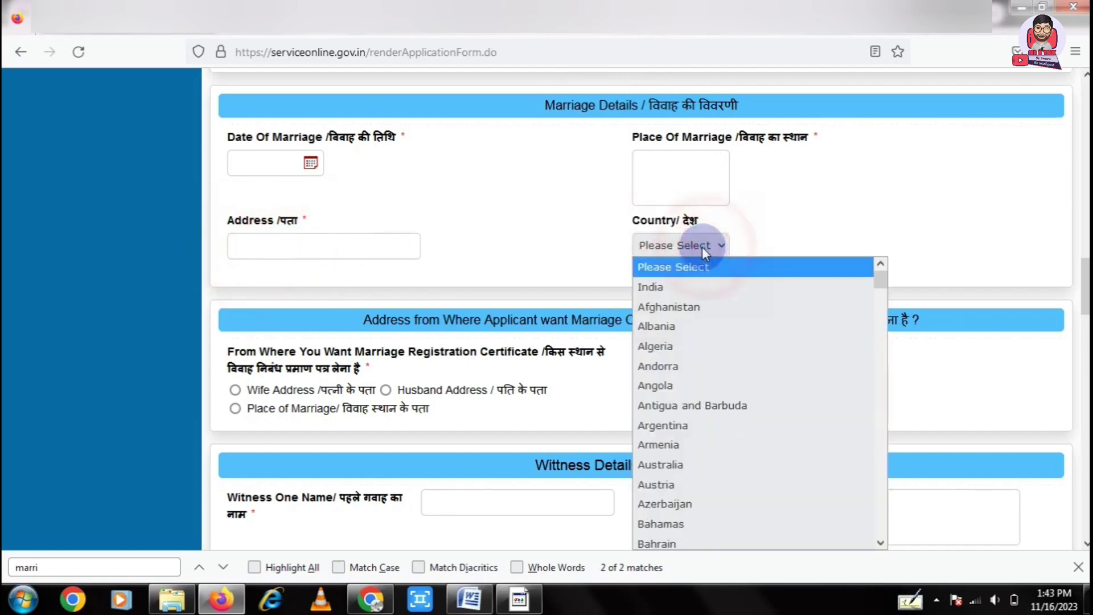
{"action": "left_click", "coordinate": [687, 284]}
{"action": "left_click_drag", "start_coordinate": [227, 276], "coordinate": [292, 273]}
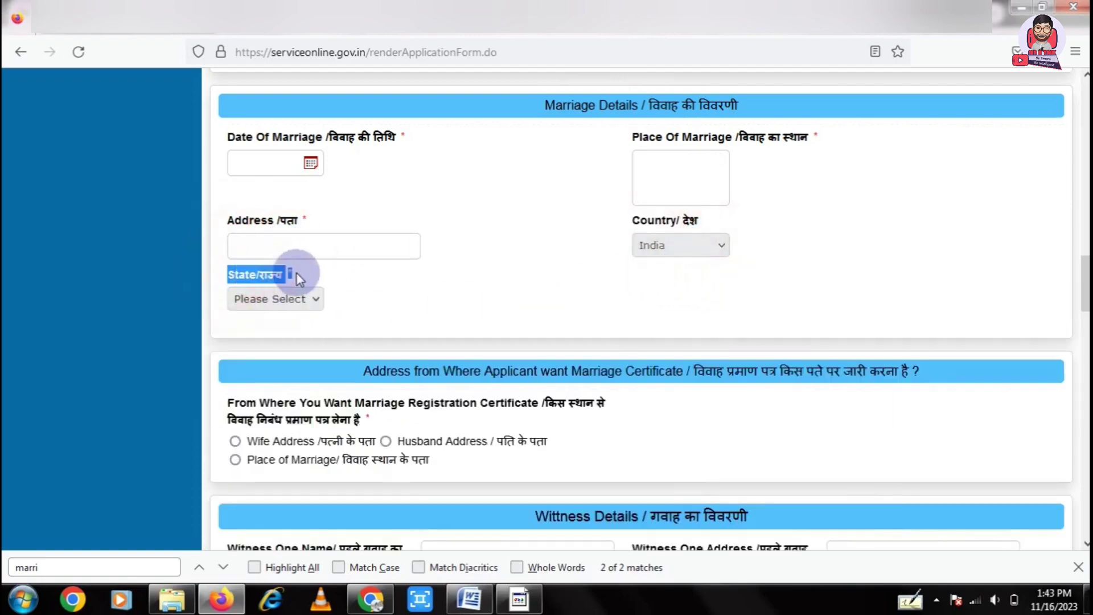
- View the available states in the Marriage Details section and examine the address choices for issuing the marriage certificate
{"action": "left_click", "coordinate": [306, 297]}
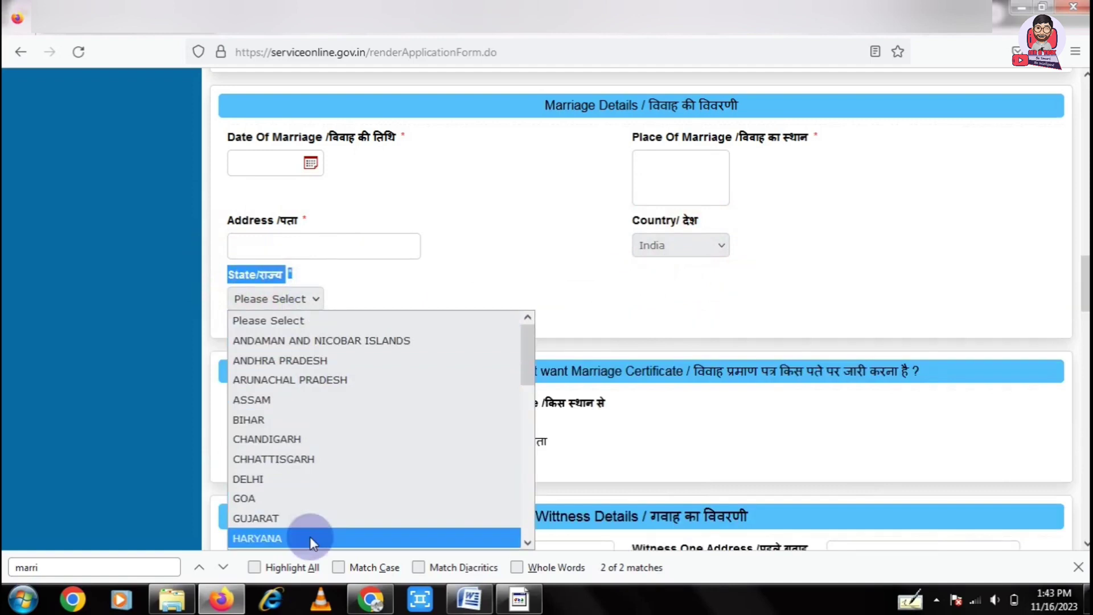
{"action": "left_click", "coordinate": [345, 294]}
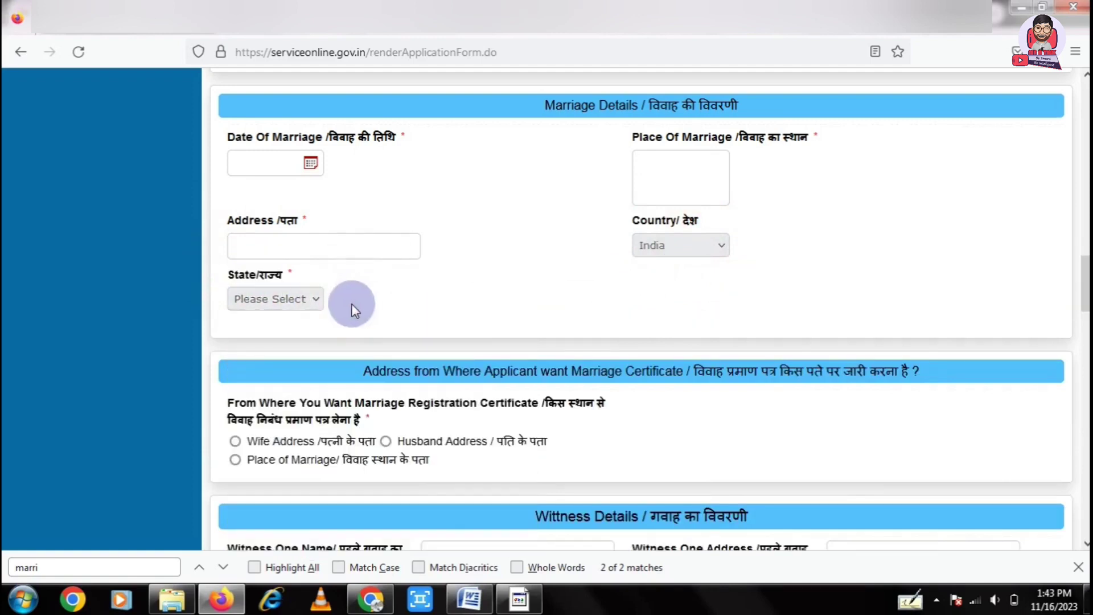
{"action": "left_click_drag", "start_coordinate": [362, 370], "coordinate": [682, 388]}
{"action": "left_click", "coordinate": [692, 383]}
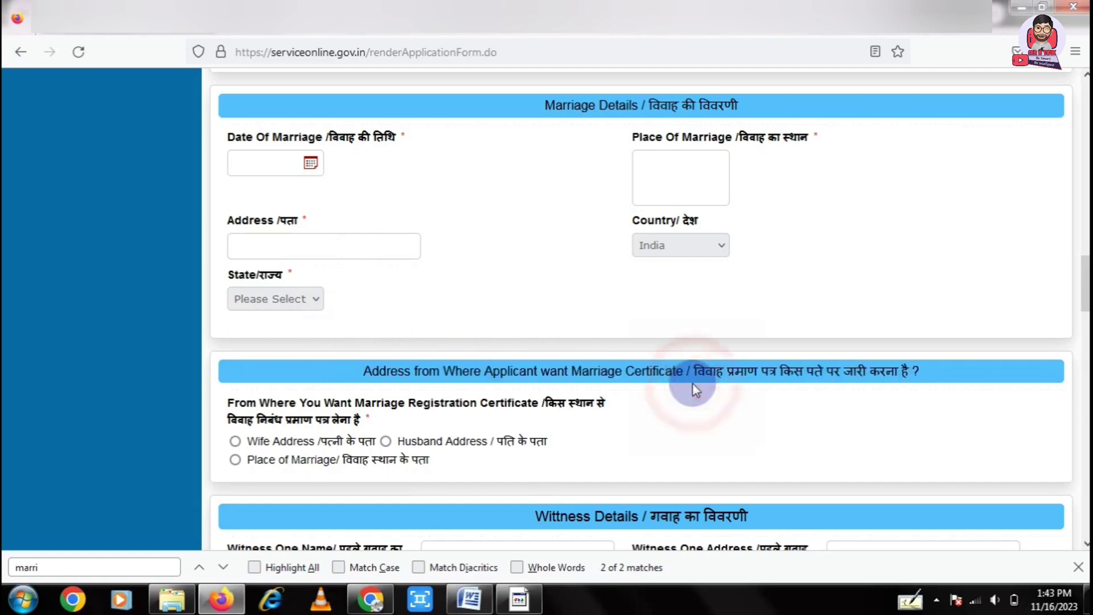
{"action": "left_click", "coordinate": [236, 440]}
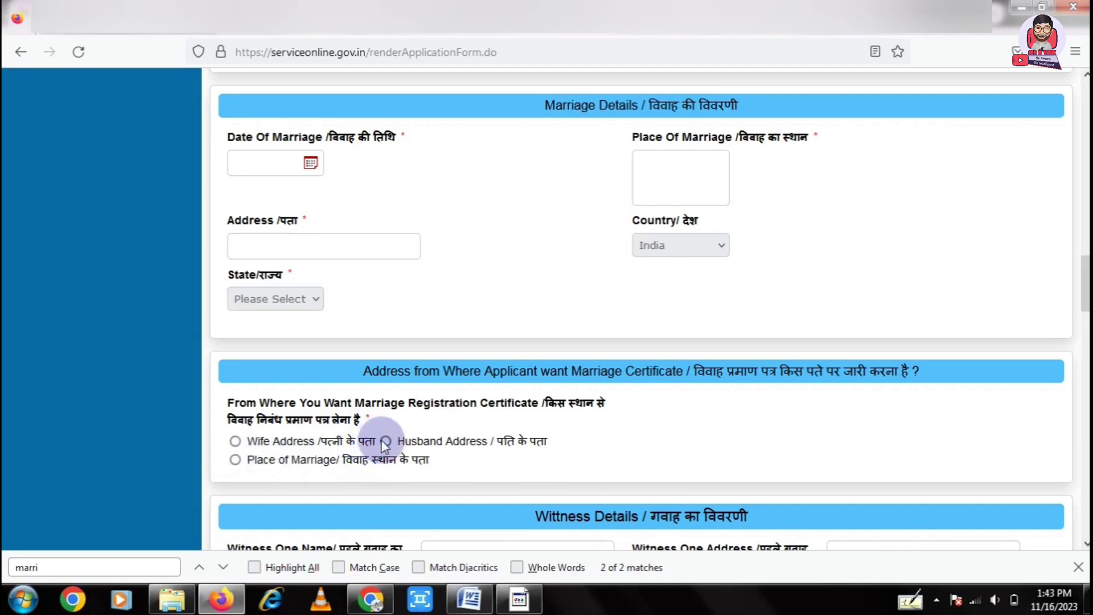
- Examine the name and address fields for witnesses one, two and three in the witness details section
{"action": "scroll", "coordinate": [588, 422], "scroll_direction": "down", "scroll_amount": 3}
{"action": "scroll", "coordinate": [589, 416], "scroll_direction": "down", "scroll_amount": 2}
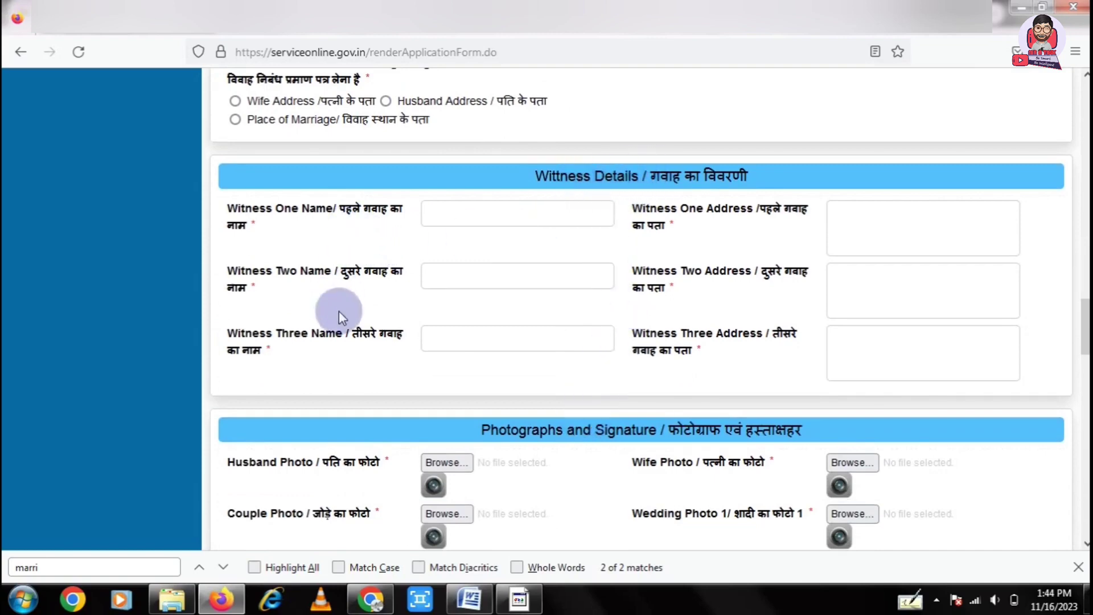
{"action": "left_click", "coordinate": [439, 212]}
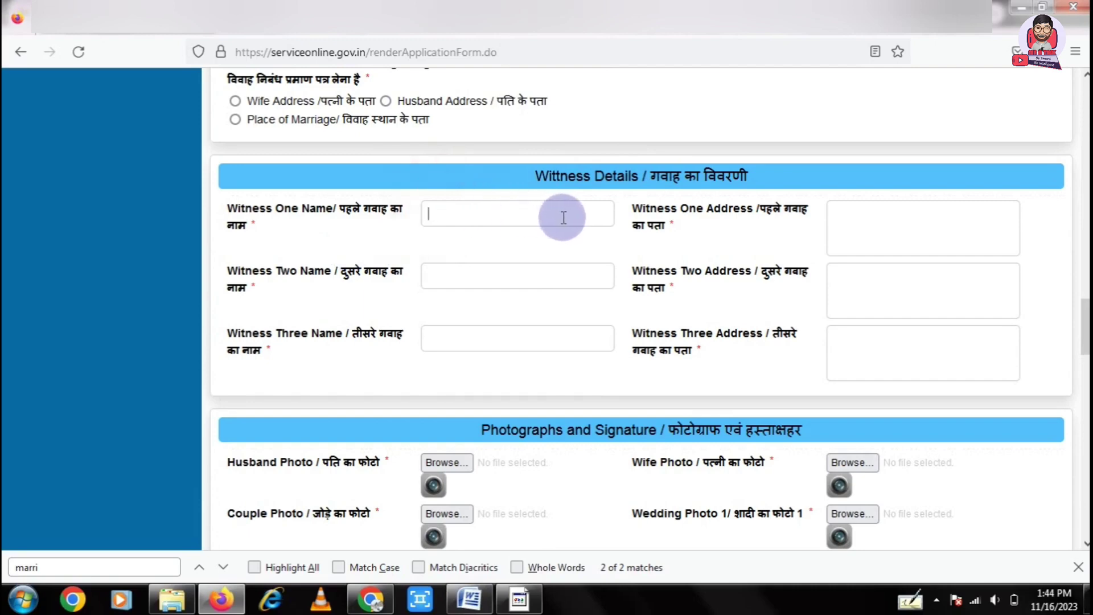
{"action": "left_click", "coordinate": [859, 215]}
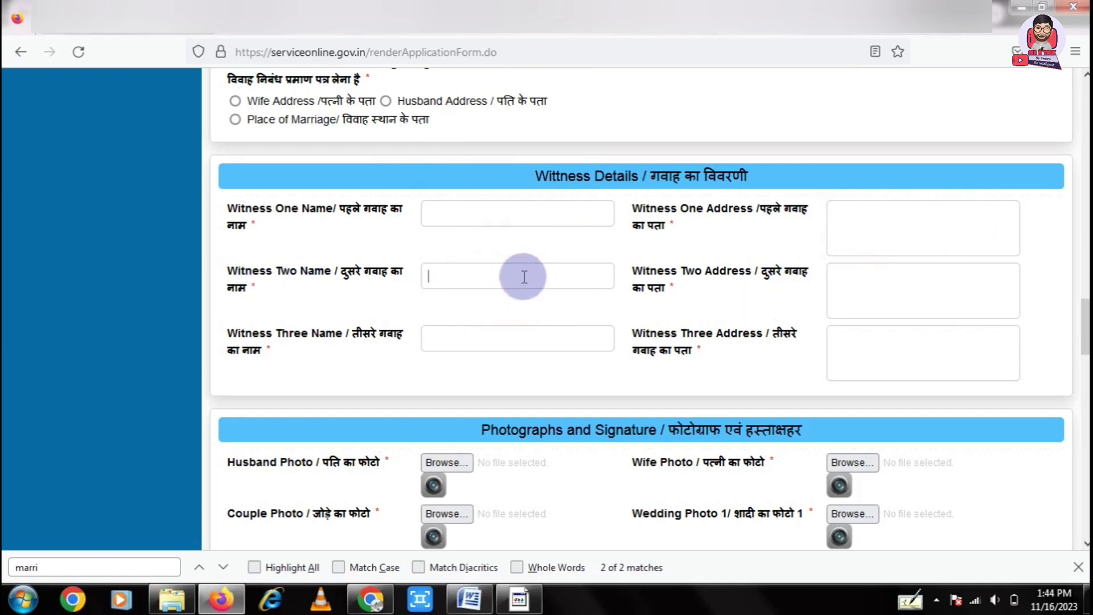
{"action": "left_click", "coordinate": [881, 275]}
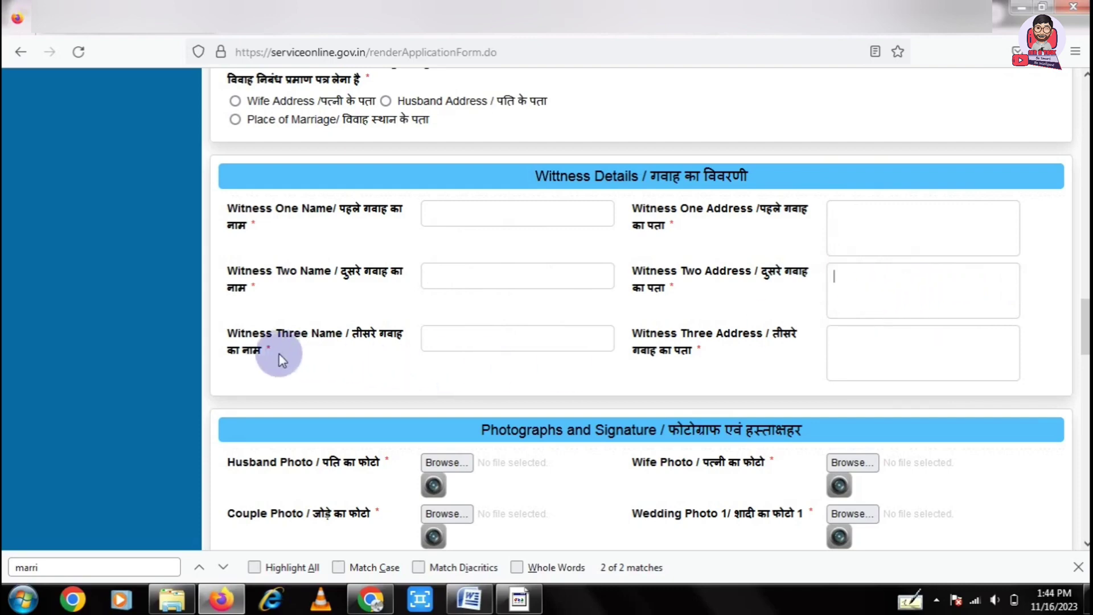
{"action": "left_click", "coordinate": [483, 348]}
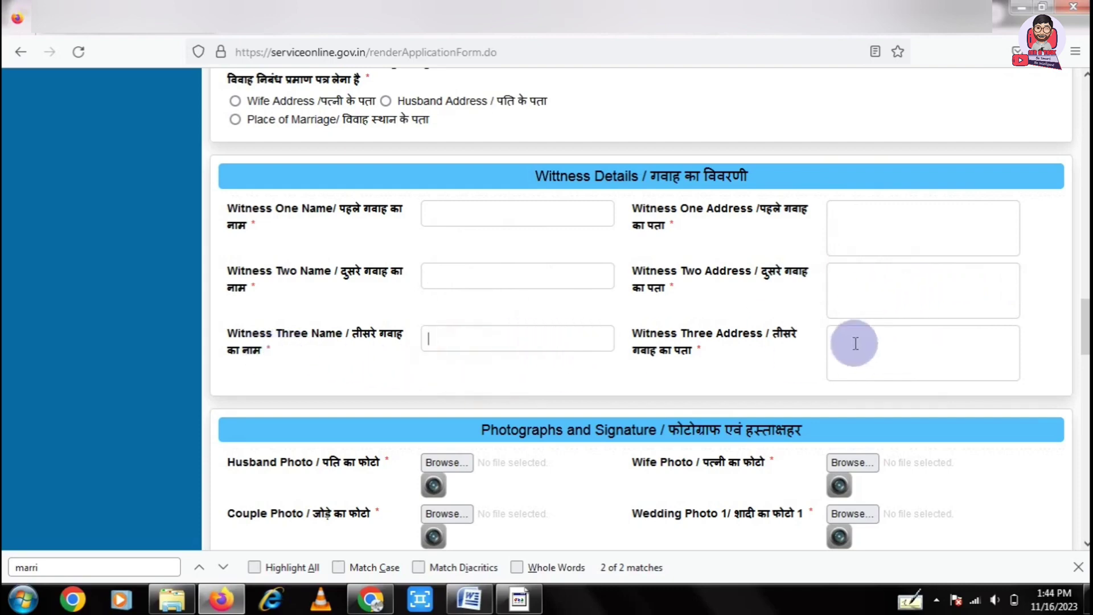
{"action": "left_click", "coordinate": [875, 342]}
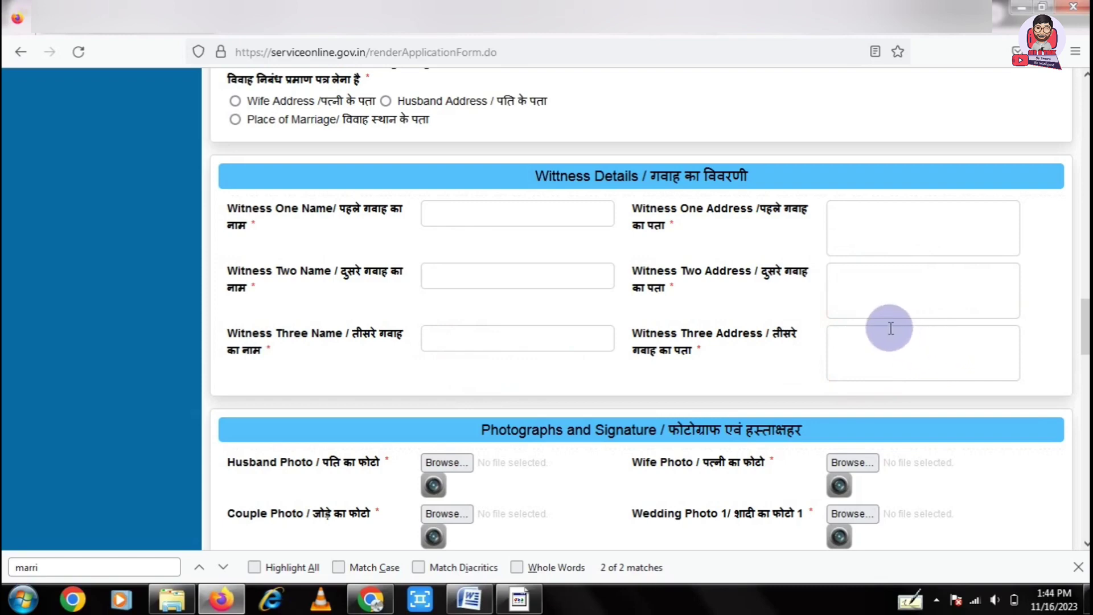
- Examine the husband, wife, couple, wedding and witness upload fields in the Photographs and Signature section
{"action": "scroll", "coordinate": [890, 328], "scroll_direction": "down", "scroll_amount": 3}
{"action": "scroll", "coordinate": [890, 330], "scroll_direction": "down", "scroll_amount": 2}
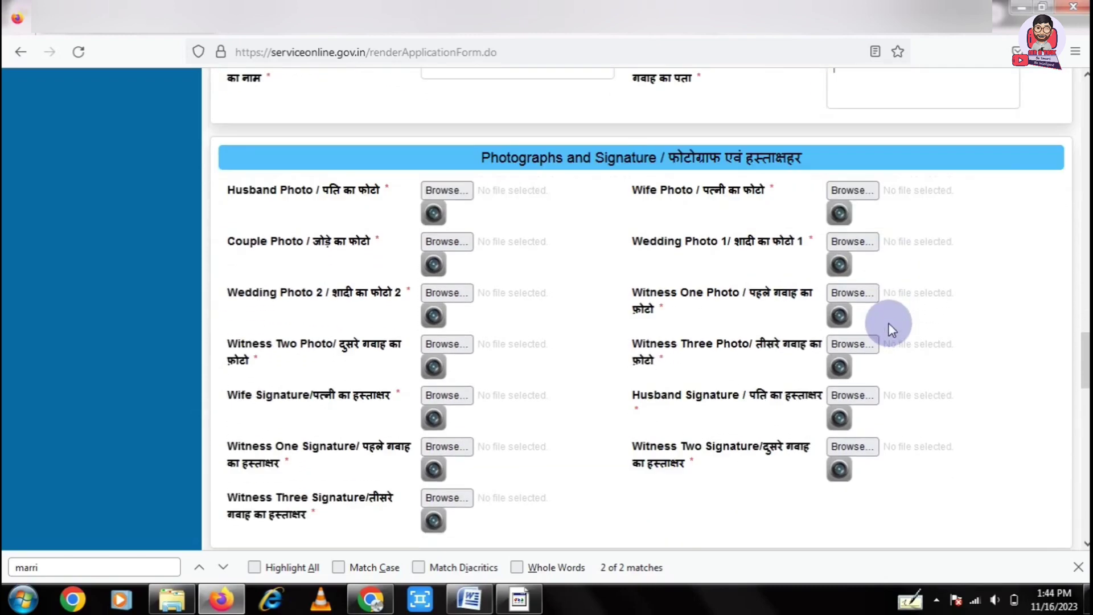
{"action": "scroll", "coordinate": [910, 308], "scroll_direction": "down", "scroll_amount": 1}
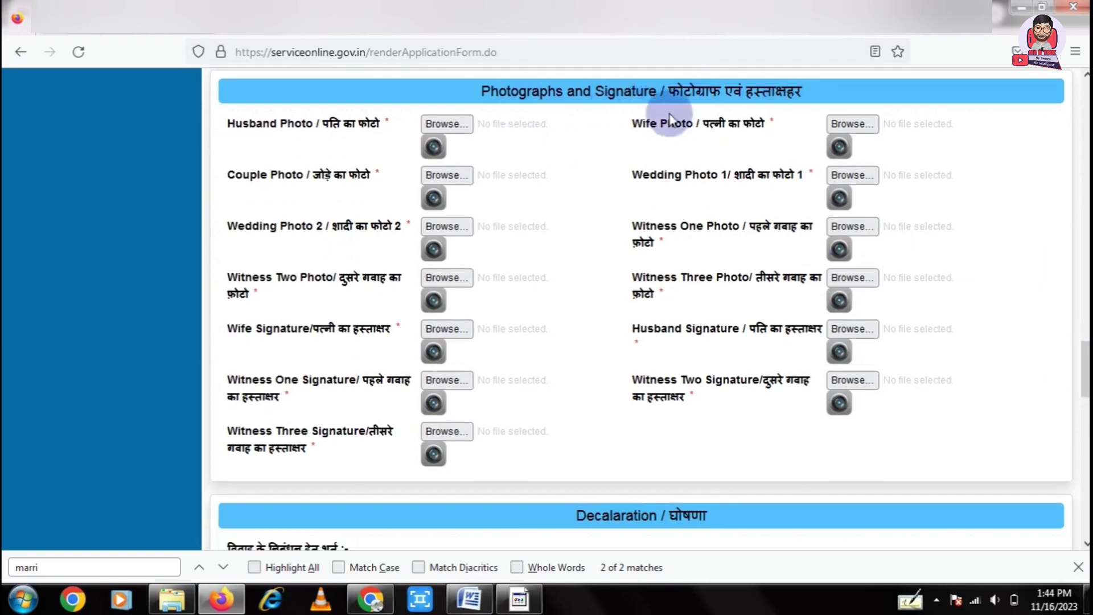
{"action": "left_click_drag", "start_coordinate": [233, 123], "coordinate": [287, 122]}
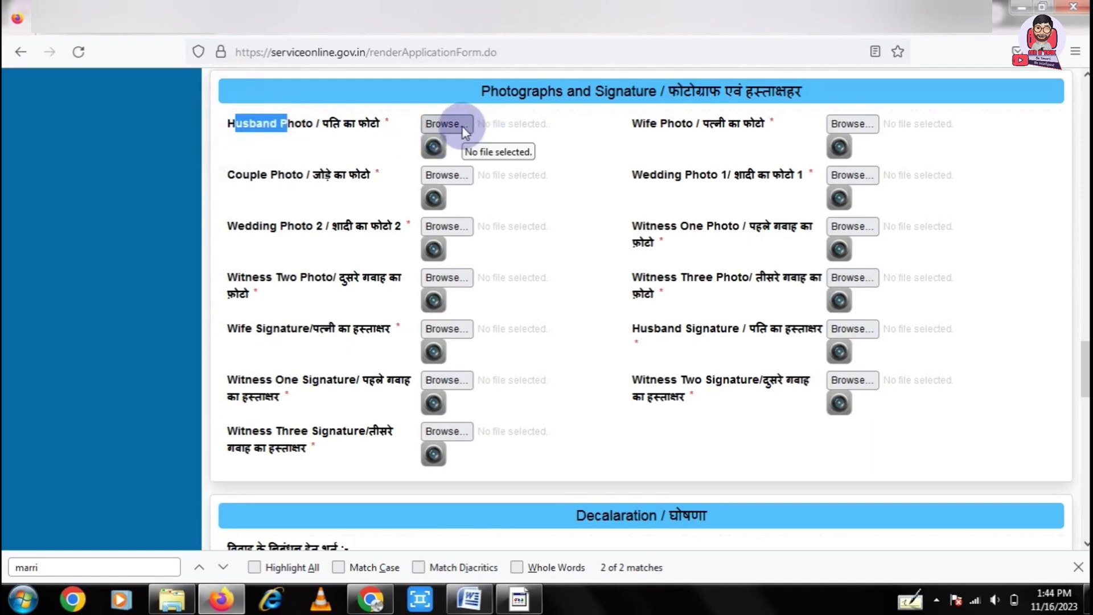
{"action": "left_click_drag", "start_coordinate": [633, 123], "coordinate": [692, 122]}
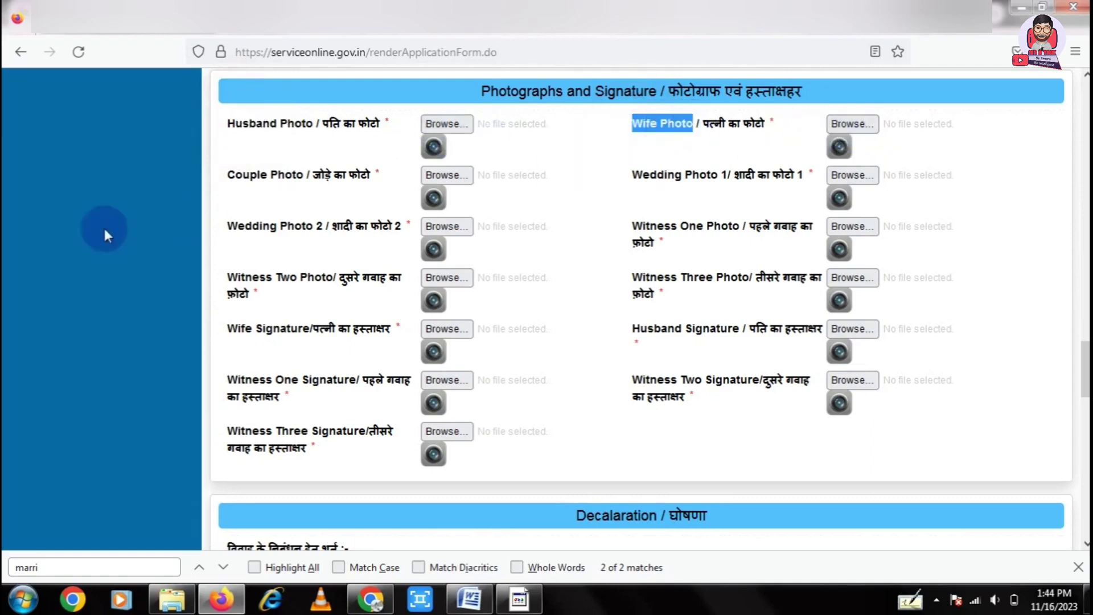
{"action": "left_click", "coordinate": [228, 174]}
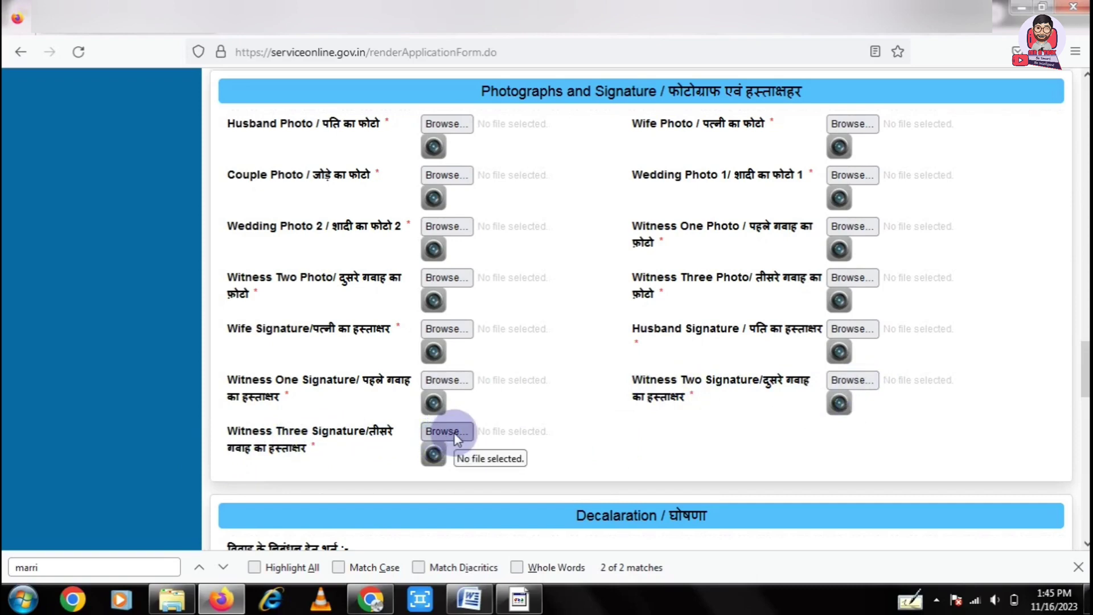
- Review the declaration's marriage registration conditions and examine the Apply to the Office field under Additional Details
{"action": "scroll", "coordinate": [592, 380], "scroll_direction": "down", "scroll_amount": 5}
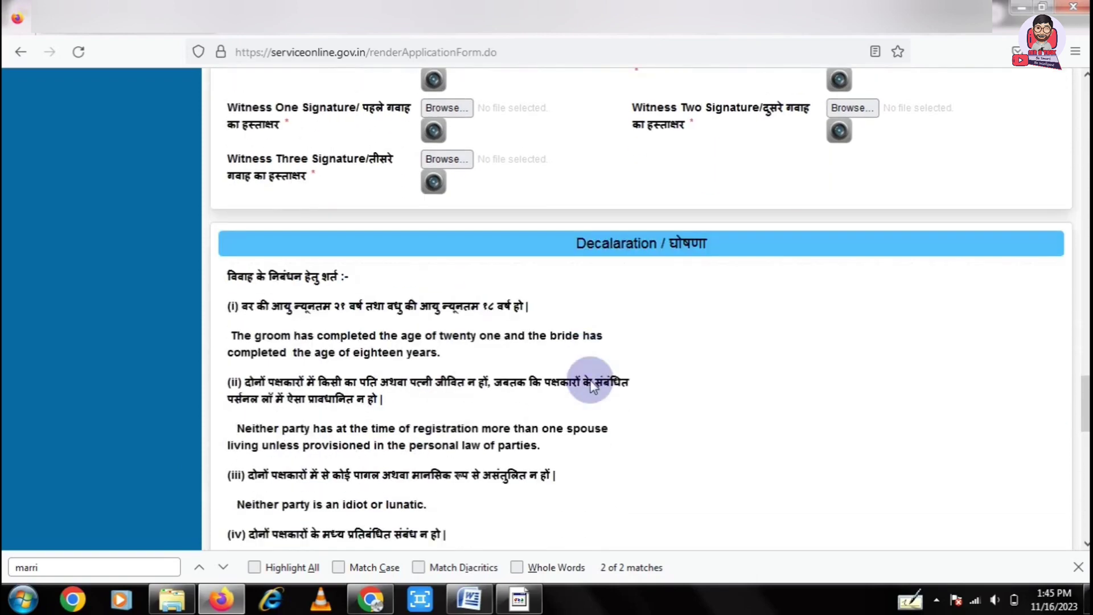
{"action": "left_click_drag", "start_coordinate": [576, 243], "coordinate": [667, 243]}
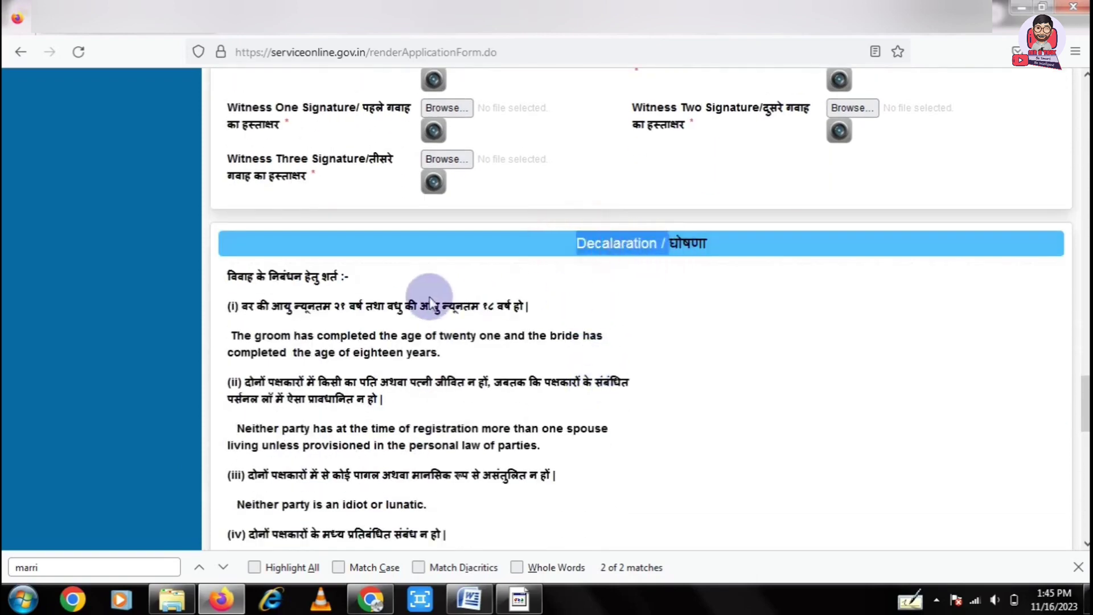
{"action": "scroll", "coordinate": [383, 309], "scroll_direction": "down", "scroll_amount": 1}
{"action": "scroll", "coordinate": [387, 315], "scroll_direction": "down", "scroll_amount": 5}
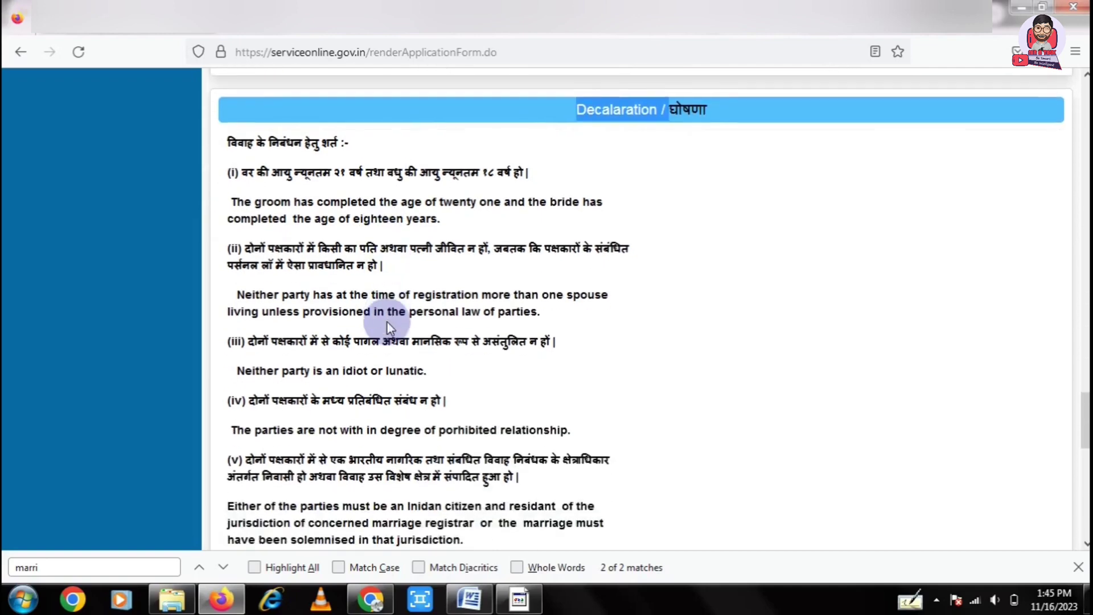
{"action": "scroll", "coordinate": [389, 320], "scroll_direction": "down", "scroll_amount": 4}
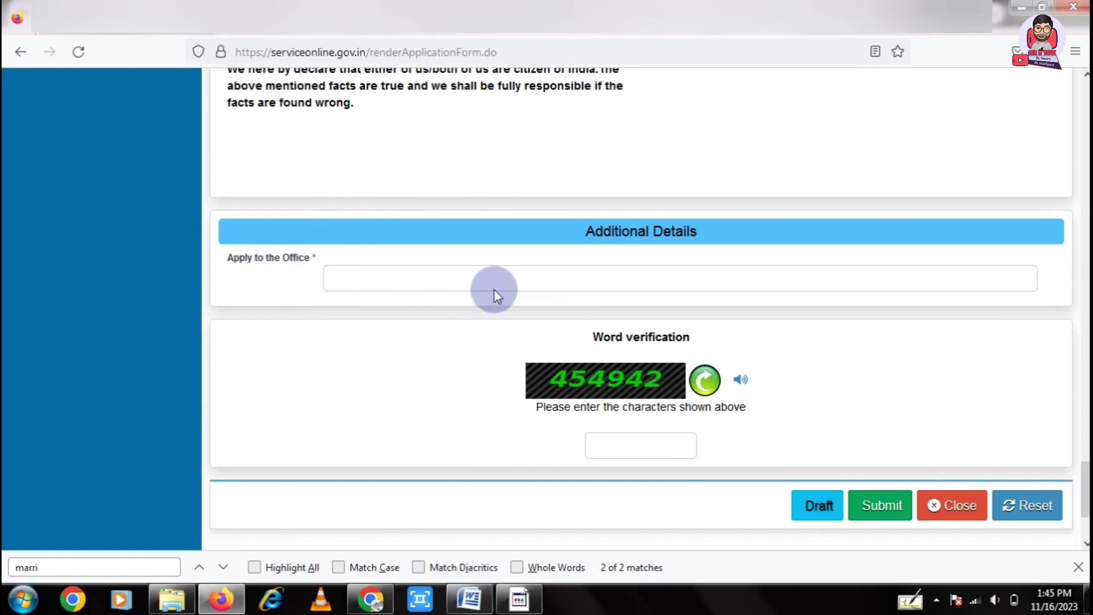
{"action": "left_click", "coordinate": [514, 279]}
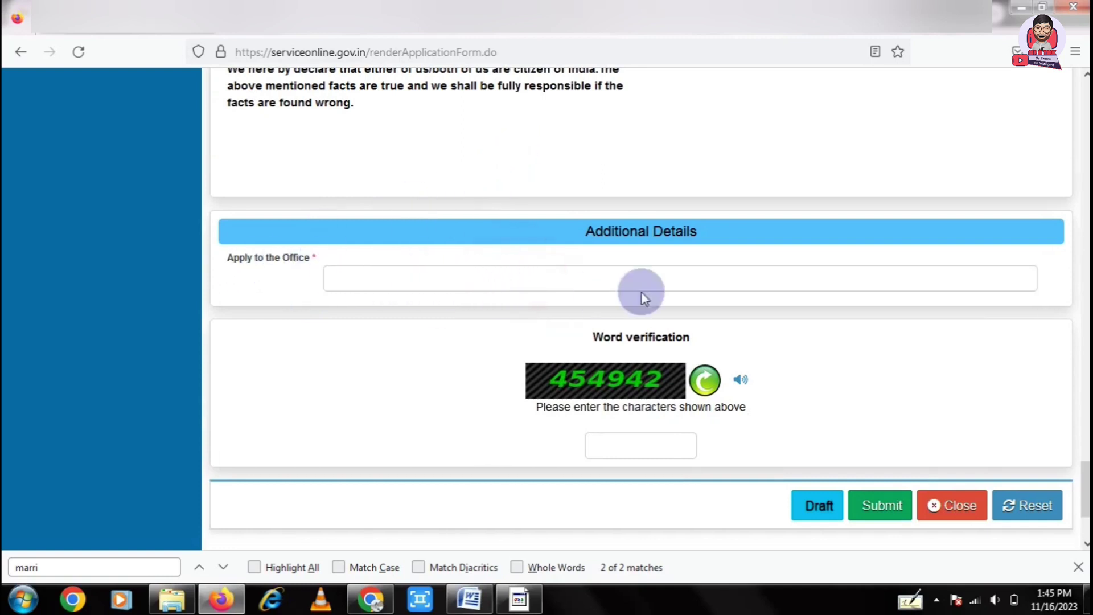